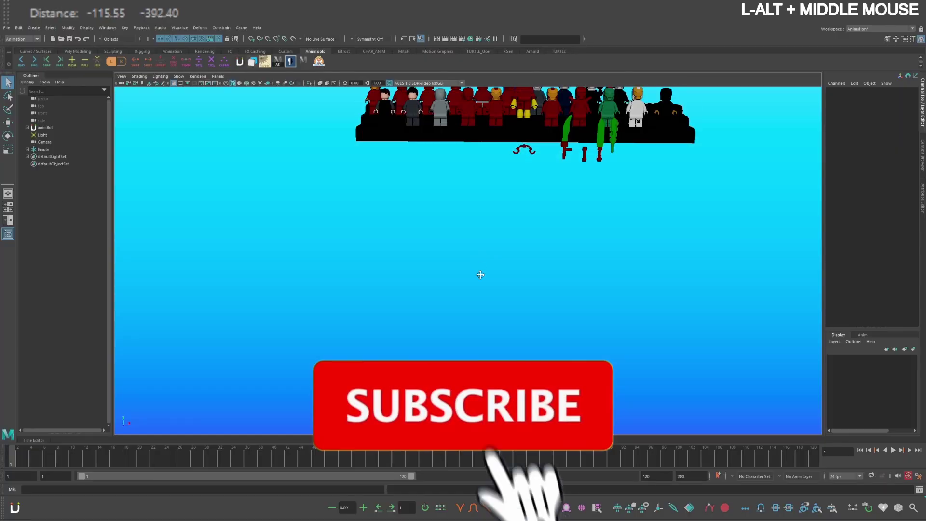
Step: Search Google for 'iron man mecabrick' and open the 'Iron Man Armor - Mecabricks.com' result
{"action": "middle_click_drag", "start_coordinate": [479, 271], "coordinate": [470, 295], "text": "alt"}
{"action": "scroll", "coordinate": [457, 260], "scroll_direction": "up", "scroll_amount": 5}
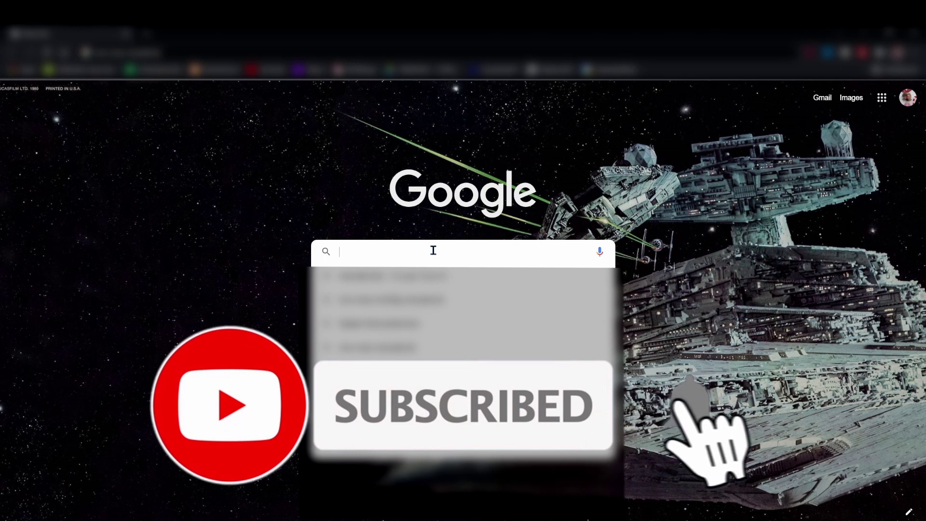
{"action": "type", "text": "iron m"}
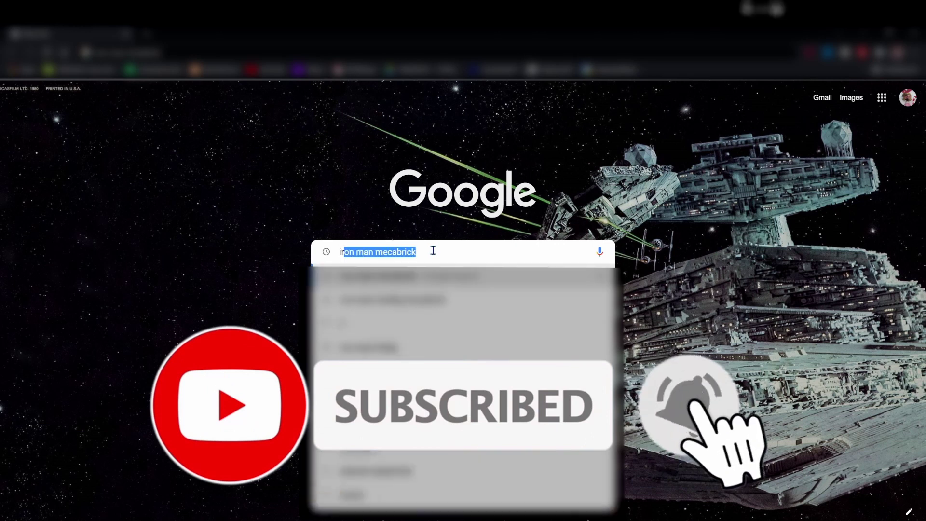
{"action": "type", "text": "an"}
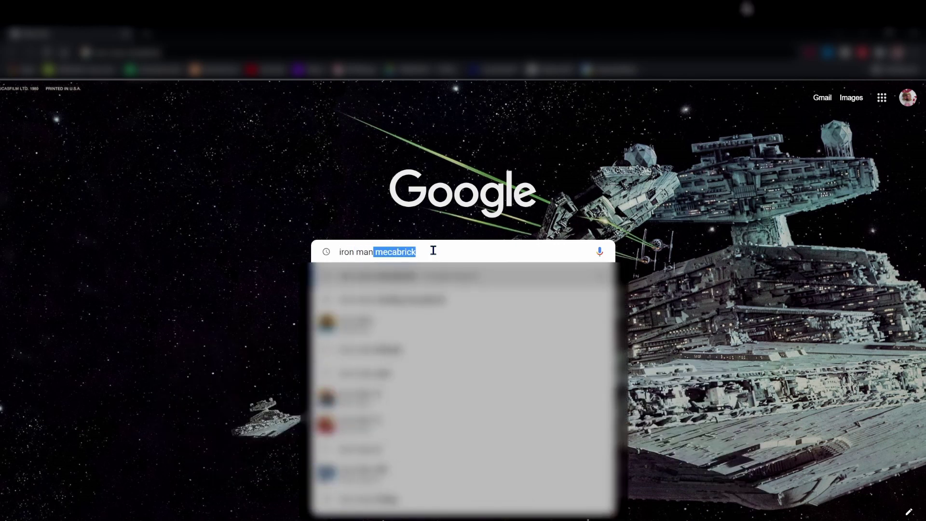
{"action": "key", "text": "Return"}
{"action": "left_click", "coordinate": [177, 231]}
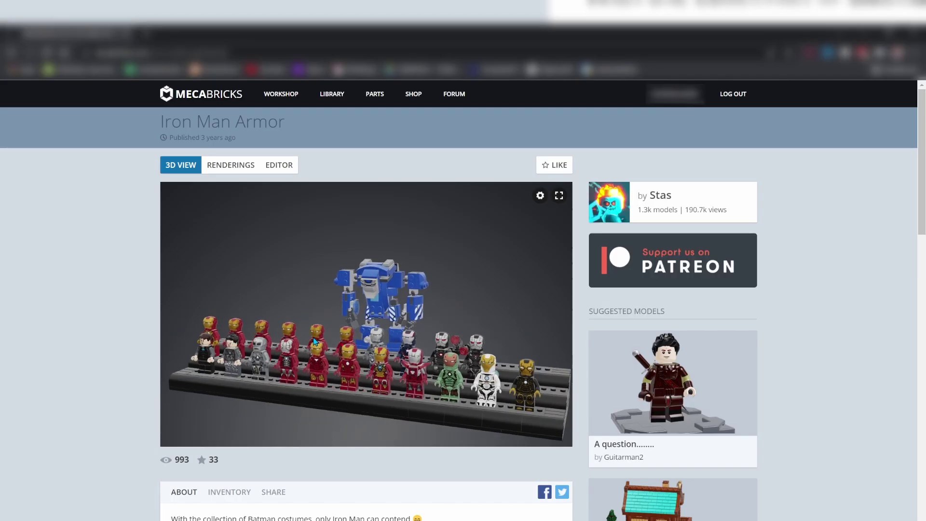
Step: Open the Iron Man Armor model in the Mecabricks editor and search parts for 'cone'
{"action": "left_click", "coordinate": [279, 167]}
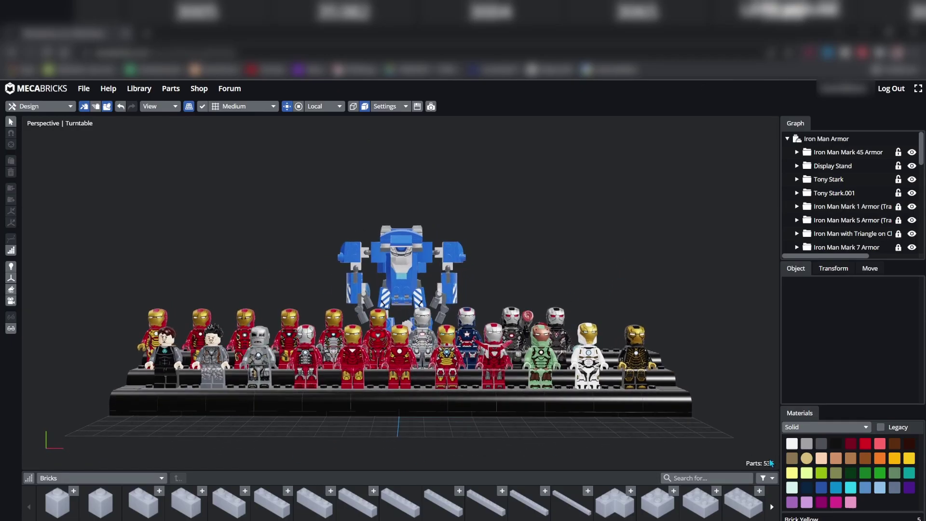
{"action": "type", "text": "tryang"}
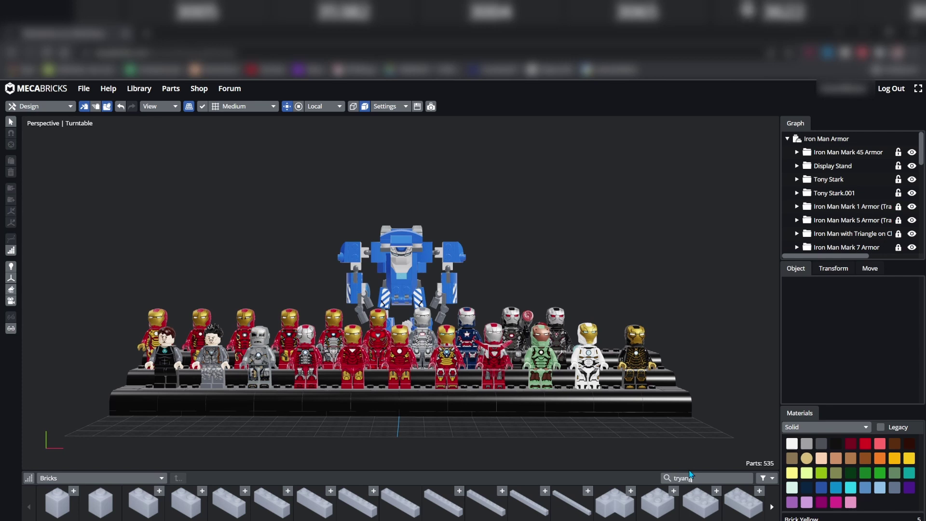
{"action": "key", "text": "BackSpace"}
{"action": "key", "text": "BackSpace"}
{"action": "key", "text": "BackSpace"}
{"action": "key", "text": "BackSpace"}
{"action": "key", "text": "BackSpace"}
{"action": "key", "text": "BackSpace"}
{"action": "type", "text": "cone"}
{"action": "key", "text": "Return"}
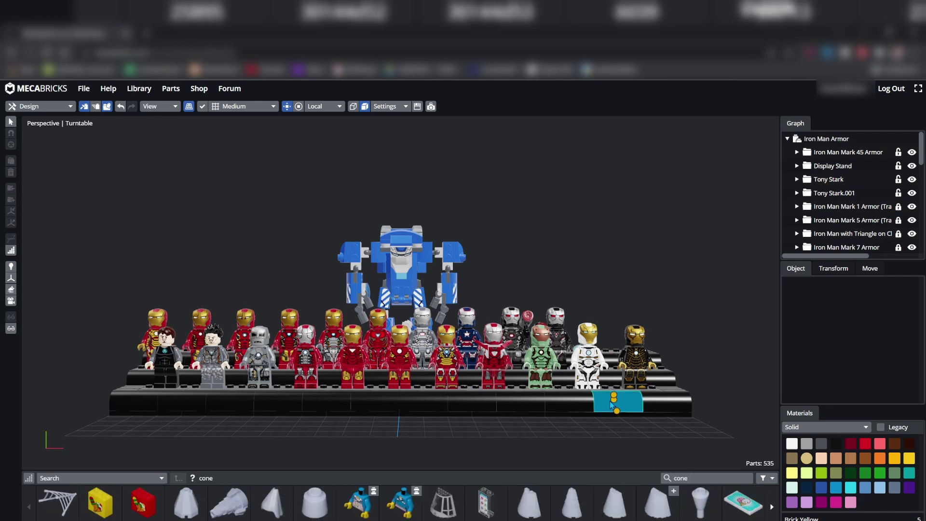
Step: Add a Nose Cone Small 1X1 in front of the stand and duplicate it
{"action": "left_click", "coordinate": [772, 506]}
{"action": "left_click", "coordinate": [357, 502]}
{"action": "middle_click_drag", "start_coordinate": [425, 405], "coordinate": [425, 424]}
{"action": "left_click_drag", "start_coordinate": [444, 435], "coordinate": [432, 435]}
{"action": "key", "text": "ctrl+d"}
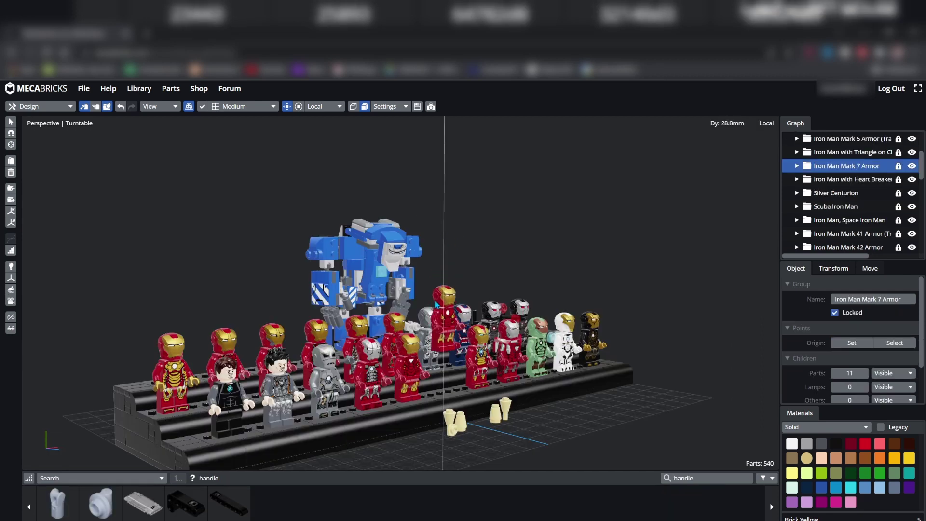
{"action": "left_click_drag", "start_coordinate": [435, 304], "coordinate": [435, 319]}
Step: Slide the duplicated part aside and snap the shaft-with-knob part onto the figure's hand
{"action": "left_click_drag", "start_coordinate": [435, 320], "coordinate": [436, 318]}
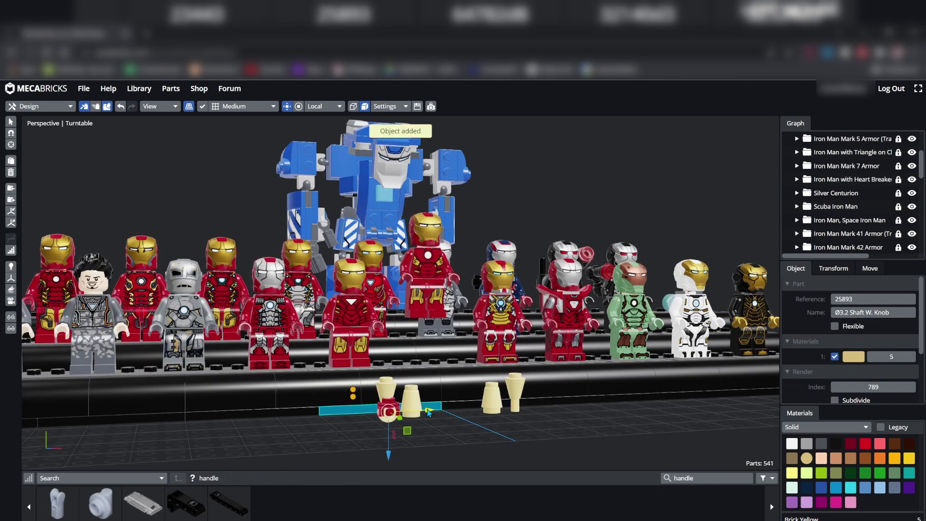
{"action": "left_click_drag", "start_coordinate": [429, 410], "coordinate": [586, 413]}
{"action": "left_click", "coordinate": [546, 410]}
{"action": "left_click", "coordinate": [551, 410]}
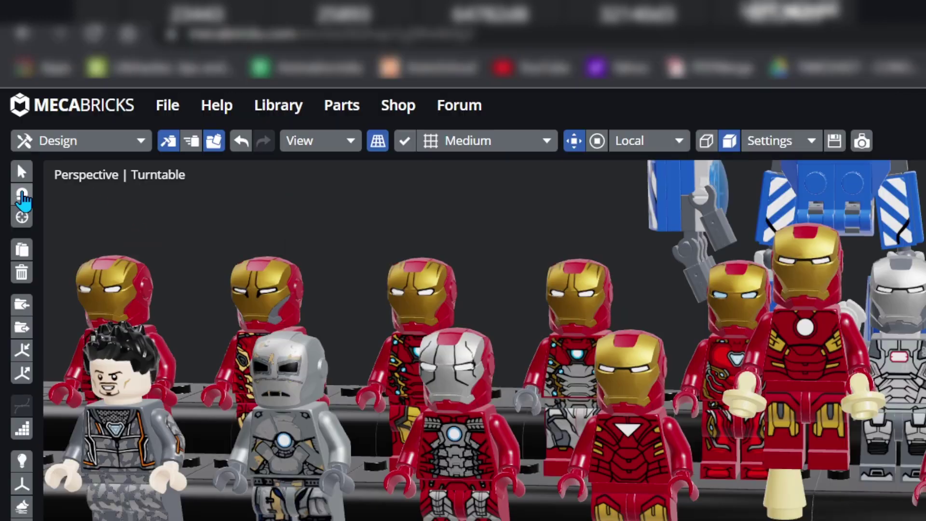
{"action": "left_click", "coordinate": [21, 195]}
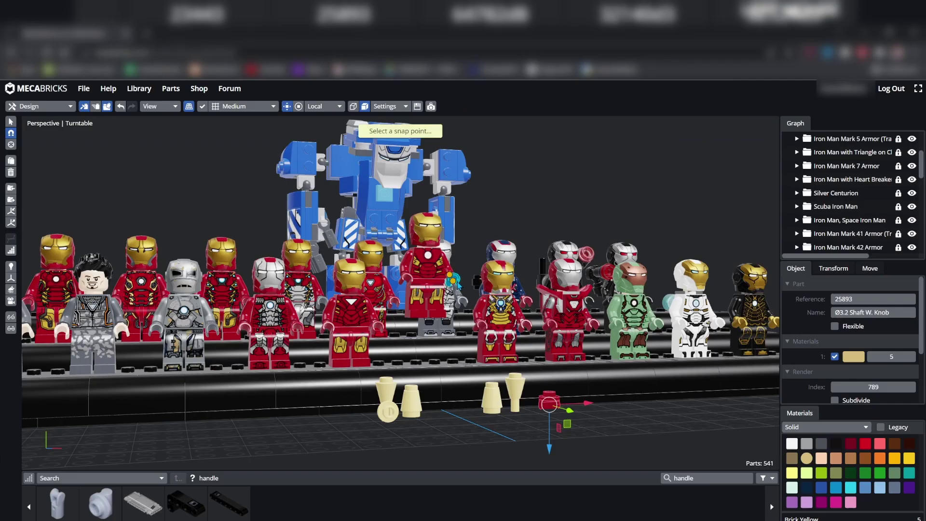
{"action": "left_click", "coordinate": [457, 284]}
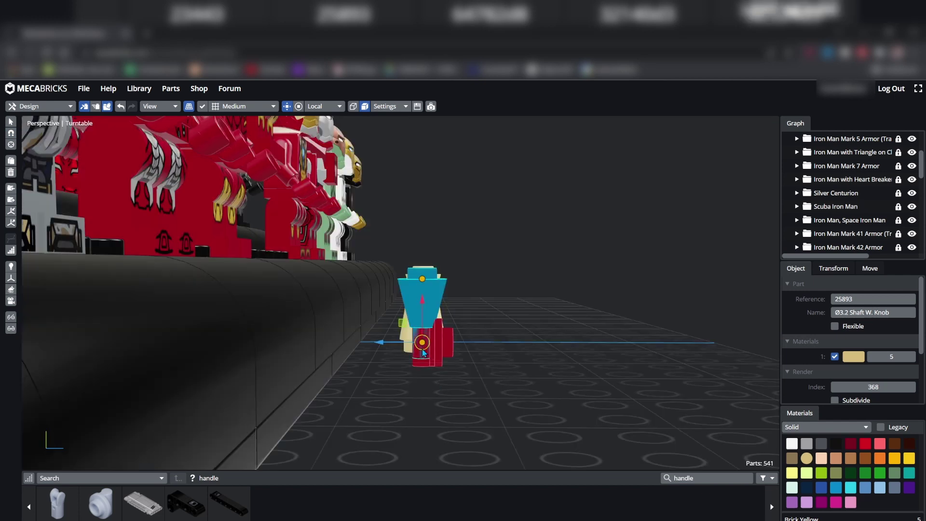
{"action": "left_click", "coordinate": [422, 350]}
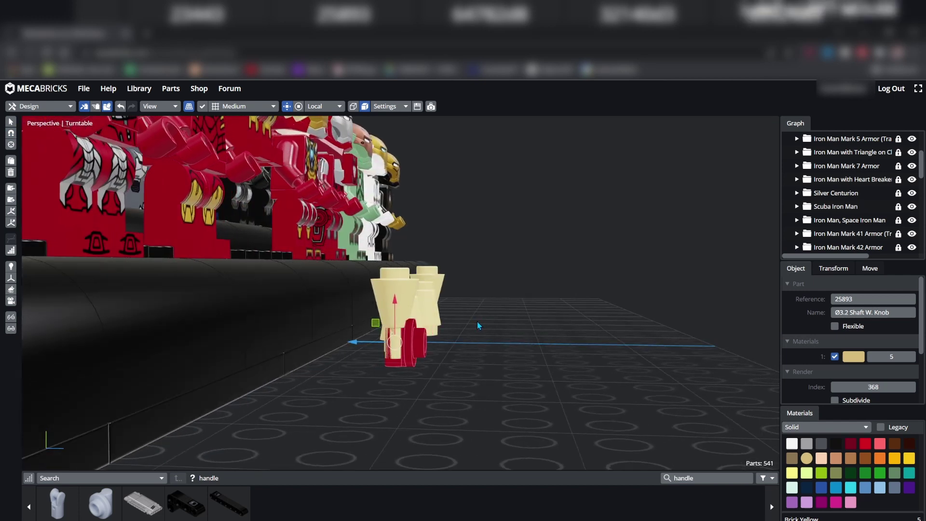
{"action": "left_click", "coordinate": [291, 153]}
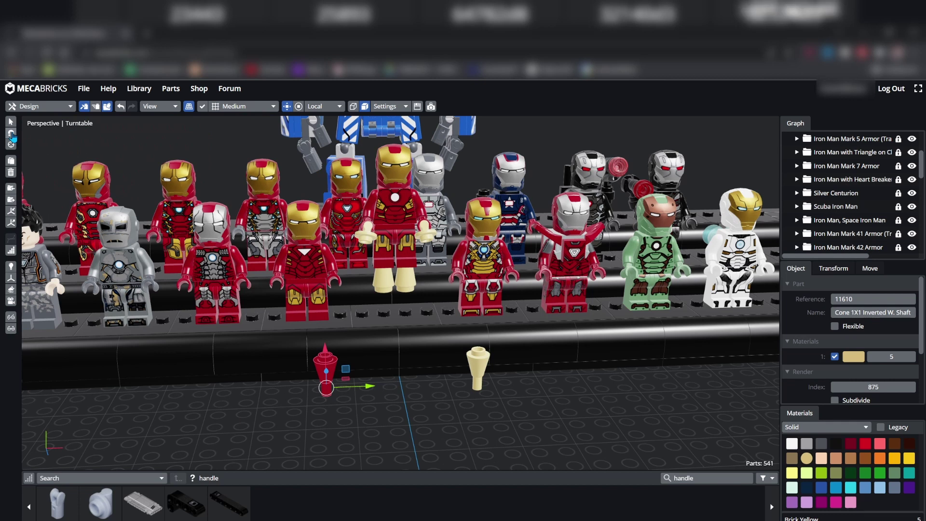
Step: Snap a cone under the figure's hand and rotate the hand cones 90° about Z
{"action": "left_click", "coordinate": [11, 133]}
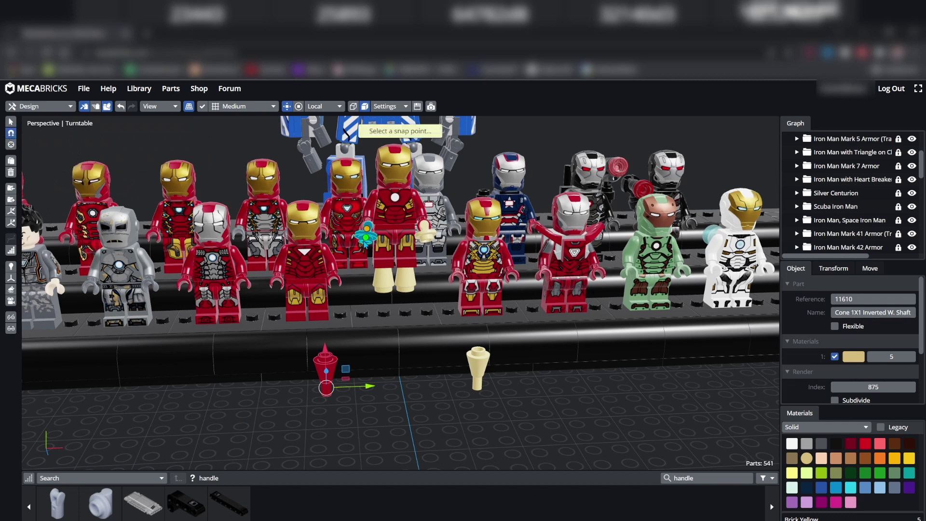
{"action": "left_click", "coordinate": [370, 262]}
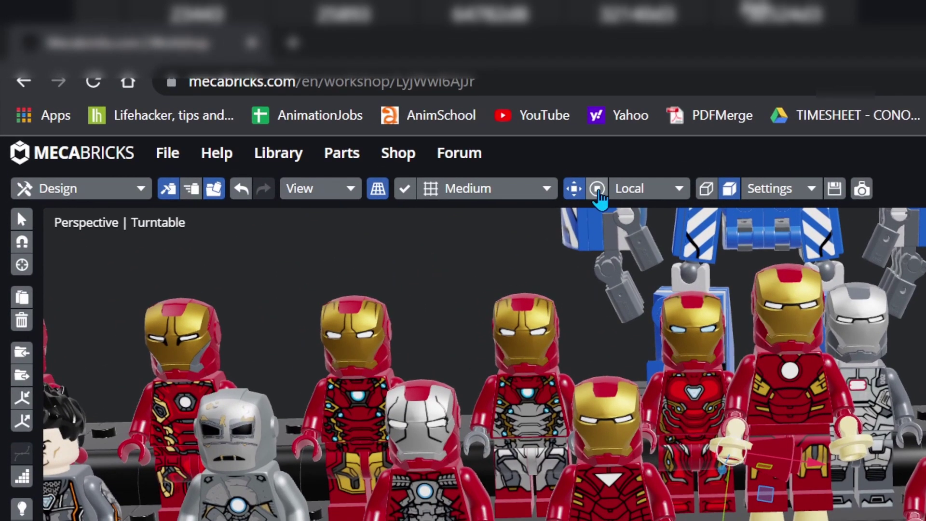
{"action": "left_click", "coordinate": [598, 192]}
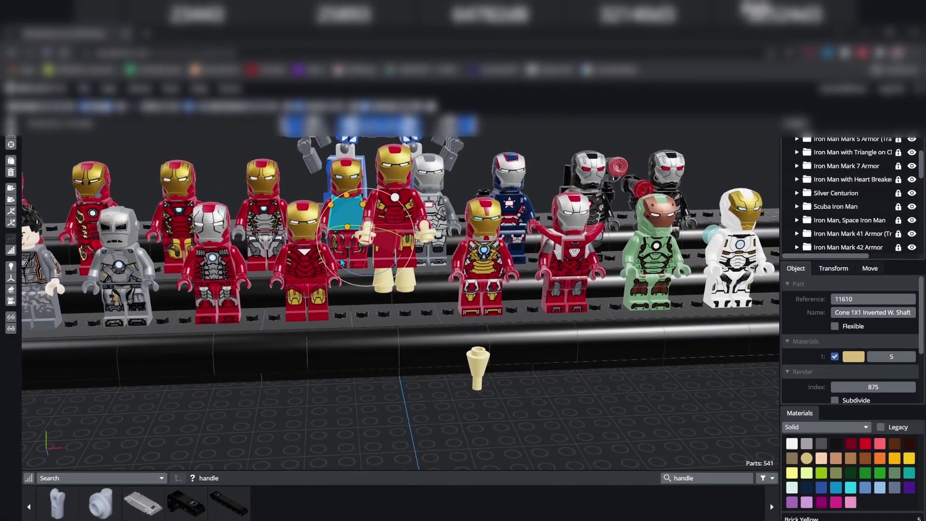
{"action": "left_click_drag", "start_coordinate": [341, 262], "coordinate": [304, 201]}
{"action": "left_click_drag", "start_coordinate": [453, 276], "coordinate": [384, 281]}
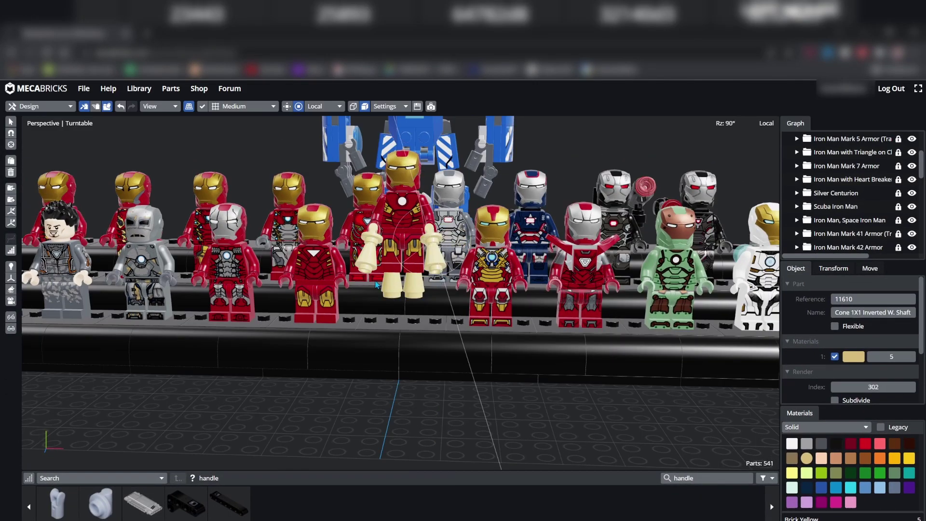
Step: Colour both hand knobs New Dark Red
{"action": "left_click", "coordinate": [851, 445]}
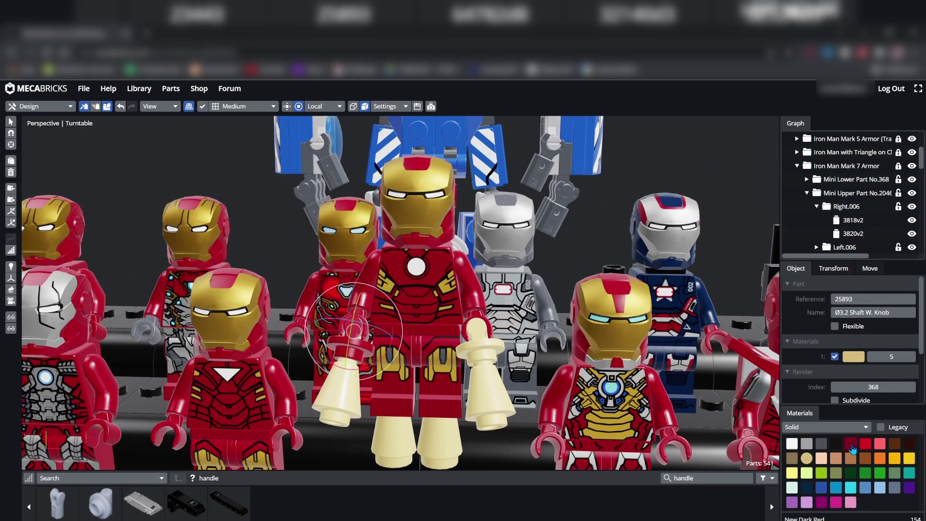
{"action": "left_click", "coordinate": [851, 445]}
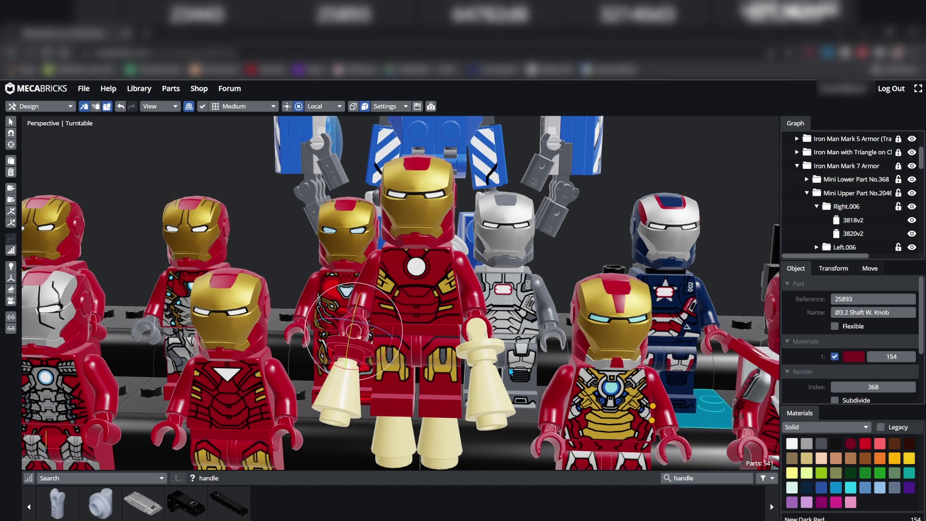
{"action": "left_click", "coordinate": [483, 349]}
{"action": "left_click", "coordinate": [837, 444]}
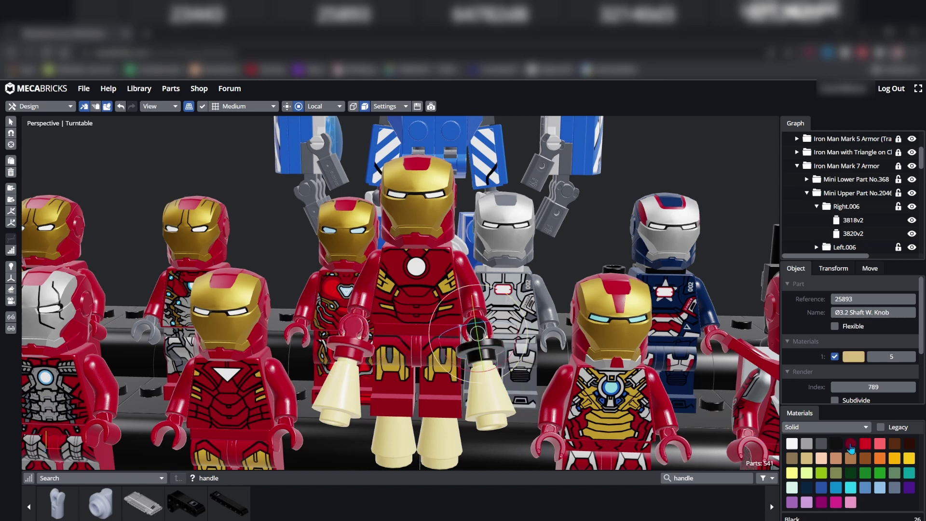
{"action": "left_click", "coordinate": [851, 448]}
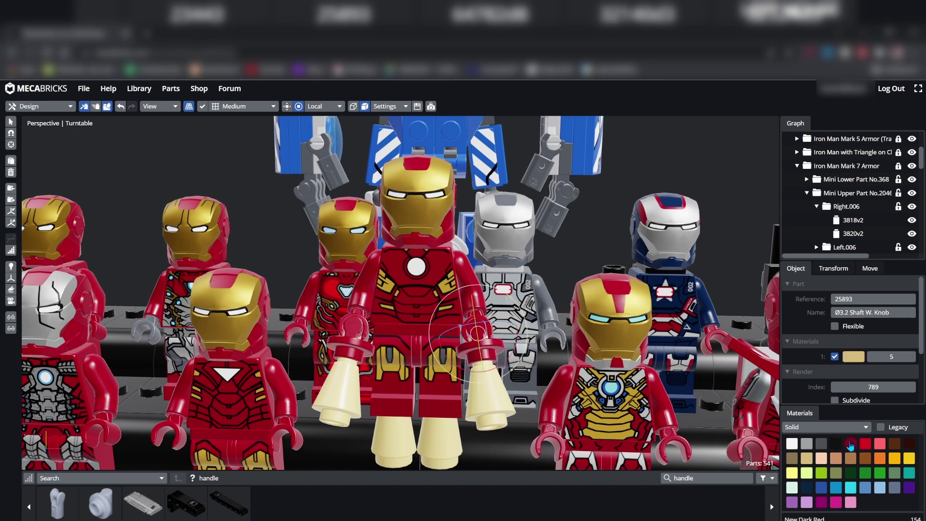
Step: Switch the material type to Transparent and make three cones Tr. Yellow
{"action": "left_click", "coordinate": [333, 388]}
{"action": "left_click", "coordinate": [825, 427]}
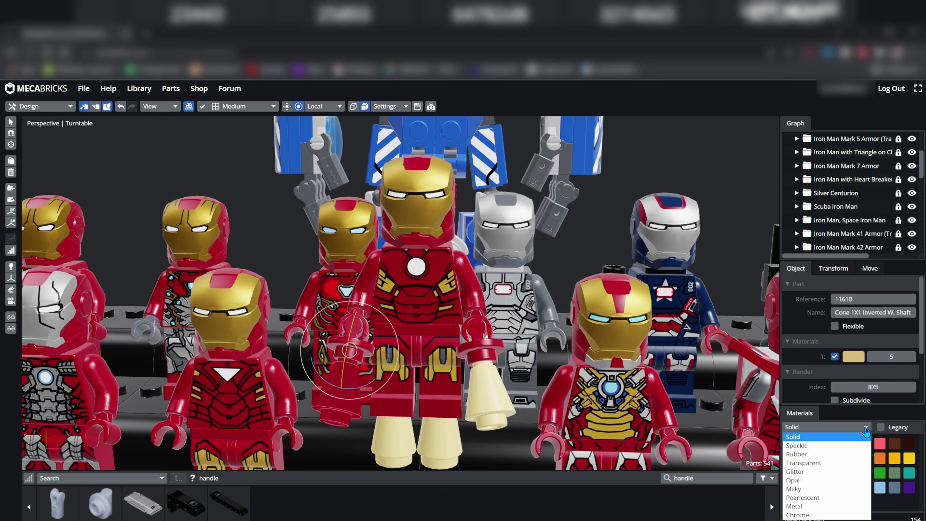
{"action": "left_click", "coordinate": [801, 463]}
{"action": "left_click", "coordinate": [865, 445]}
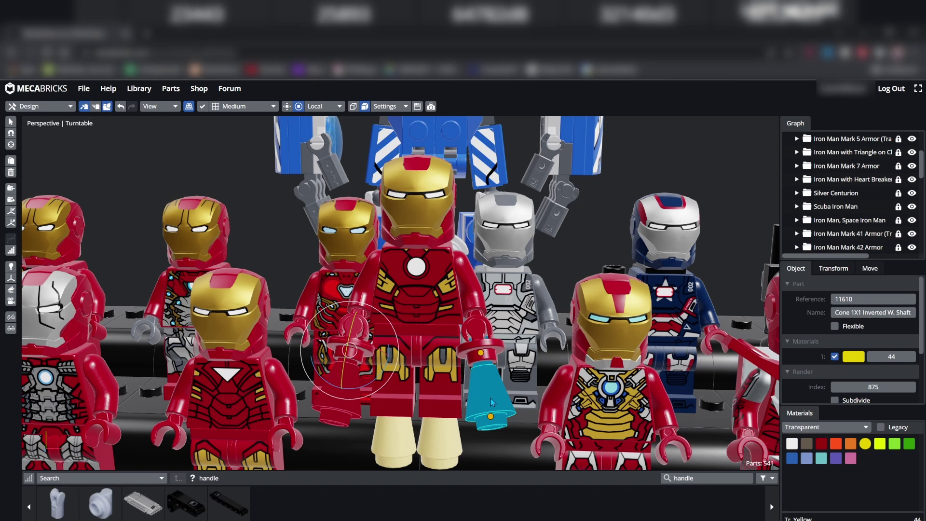
{"action": "left_click", "coordinate": [487, 391]}
{"action": "left_click", "coordinate": [865, 444]}
{"action": "left_click", "coordinate": [439, 441]}
{"action": "left_click", "coordinate": [865, 445]}
Step: Make the last cone Tr. Yellow and save the model as 'Iron Man Armor and weapons'
{"action": "left_click", "coordinate": [394, 442]}
{"action": "left_click", "coordinate": [865, 444]}
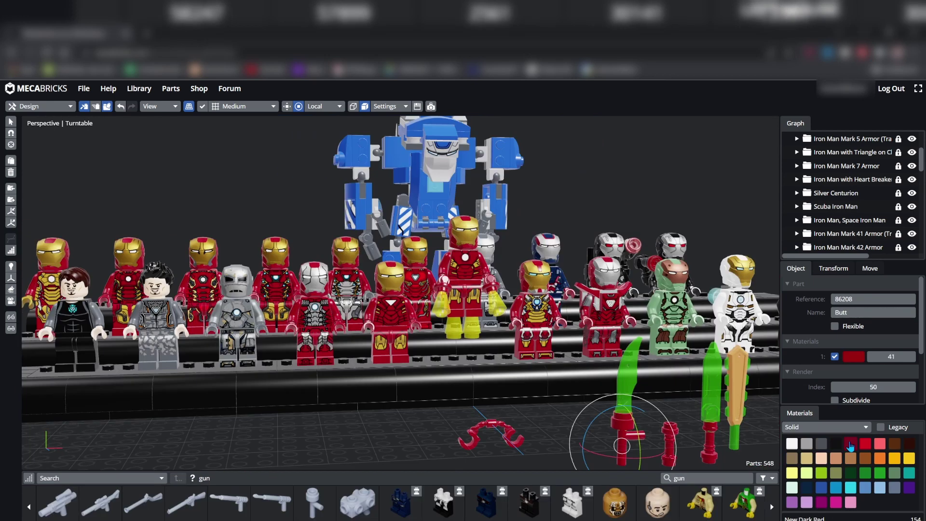
{"action": "left_click", "coordinate": [84, 88]}
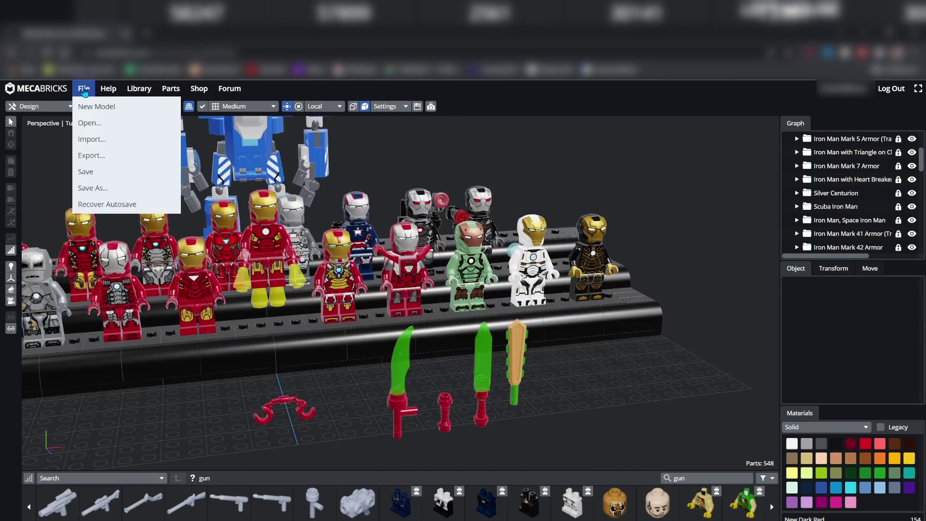
{"action": "left_click", "coordinate": [93, 189]}
{"action": "left_click", "coordinate": [462, 193]}
{"action": "type", "text": "and weapo"}
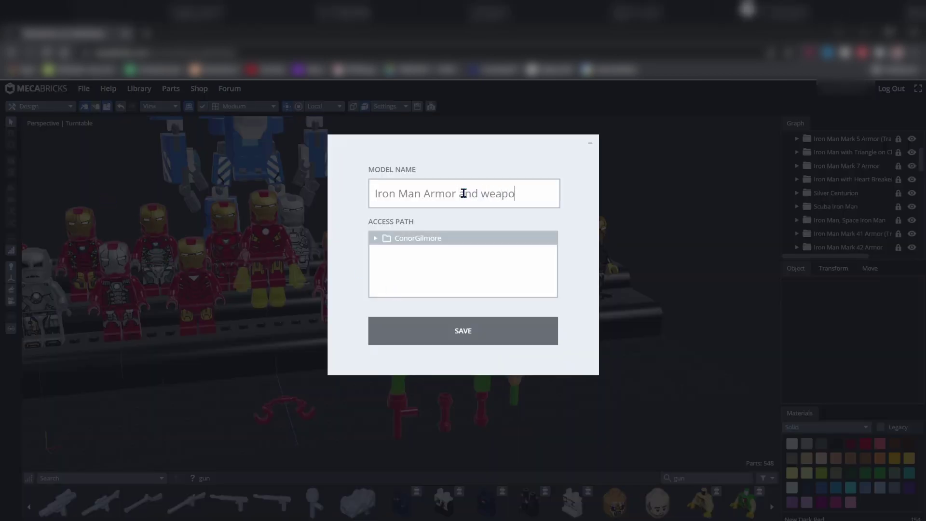
{"action": "type", "text": "ns"}
{"action": "left_click", "coordinate": [471, 341]}
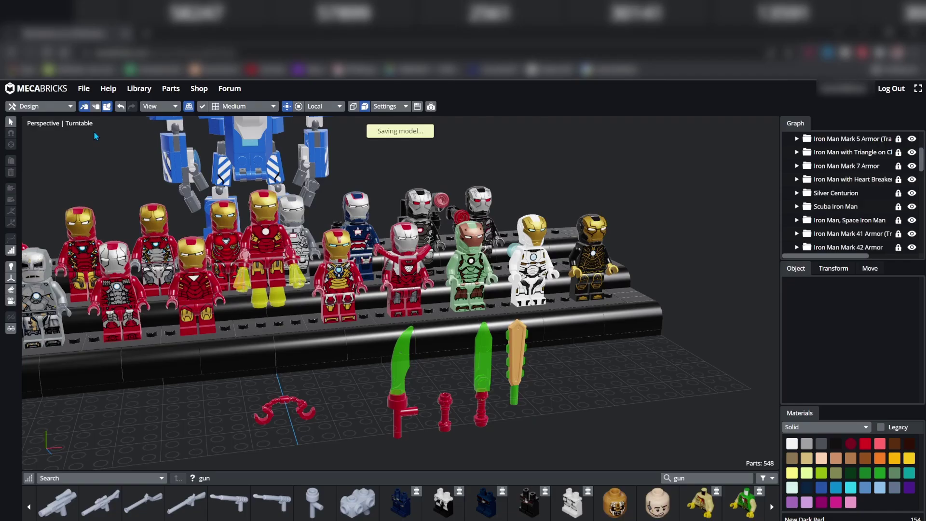
{"action": "left_click", "coordinate": [81, 90]}
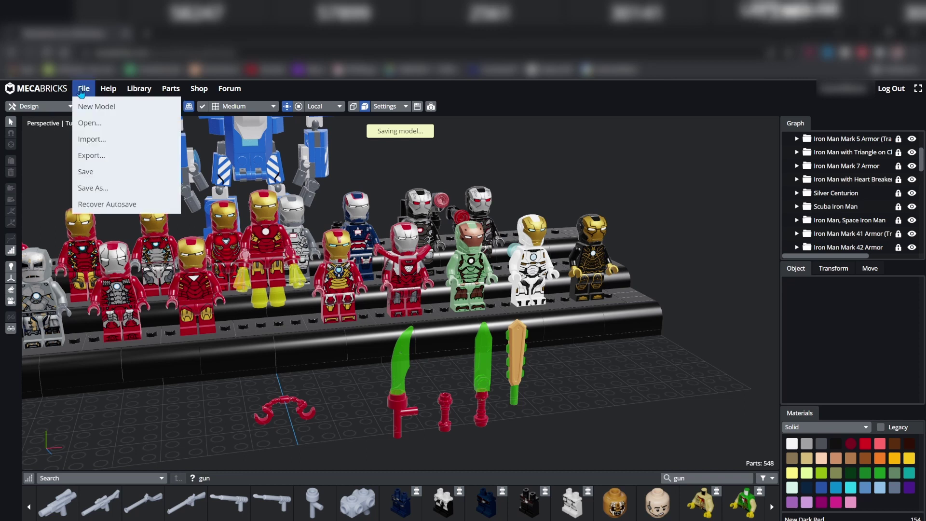
Step: Export the model as a Blender Add-on (.zmbx) file named 'Iron Man Armor and weapons'
{"action": "left_click", "coordinate": [92, 156]}
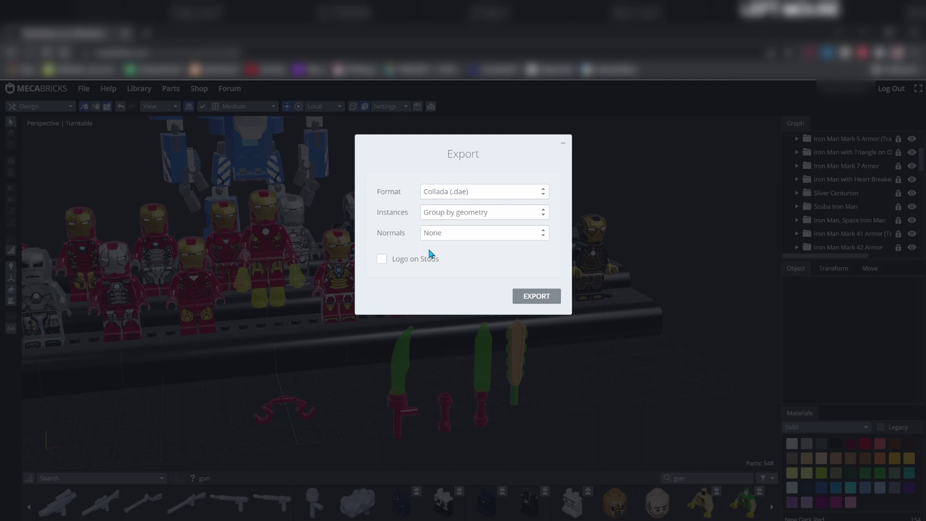
{"action": "left_click", "coordinate": [543, 193]}
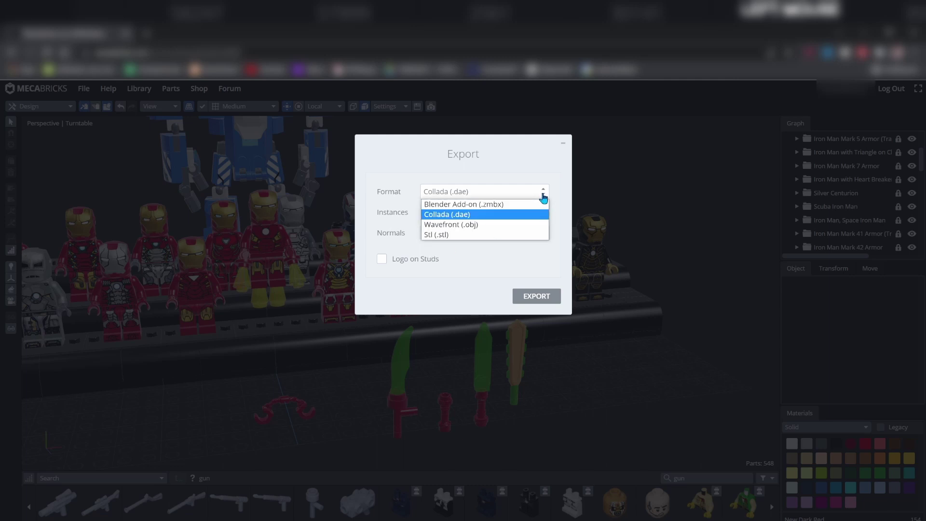
{"action": "left_click", "coordinate": [462, 204]}
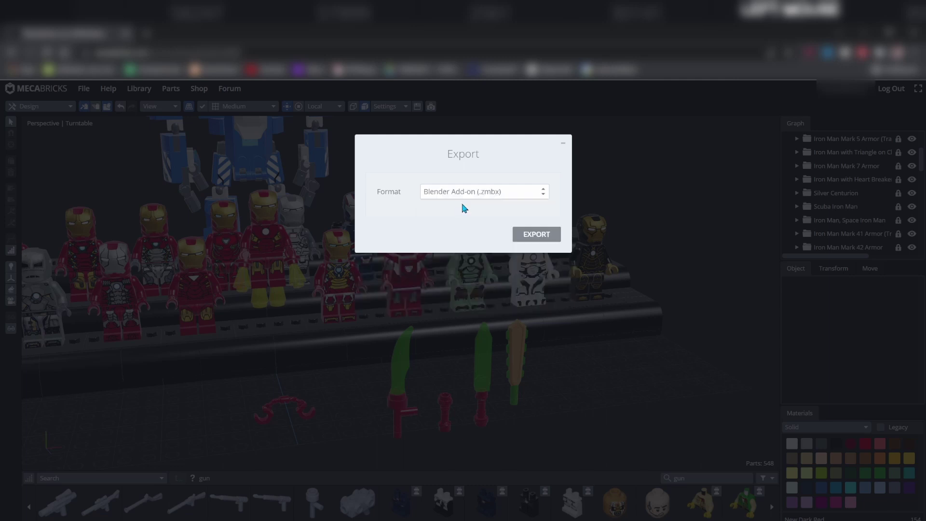
{"action": "left_click", "coordinate": [535, 235]}
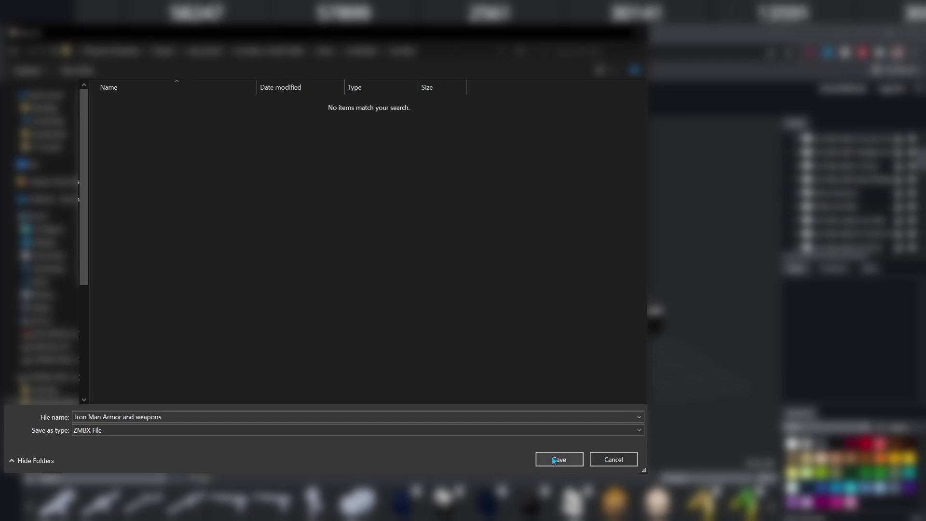
{"action": "left_click", "coordinate": [554, 459]}
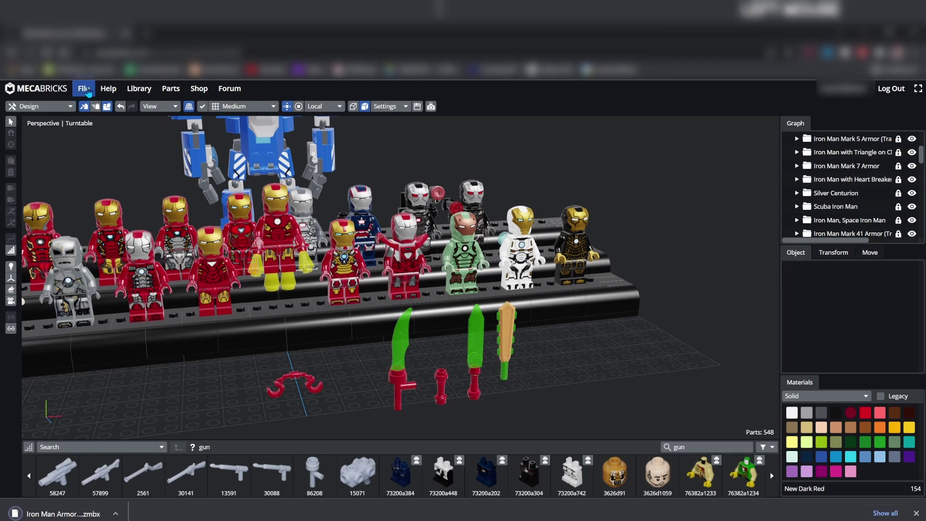
Step: Export a Collada (.dae) version with logos on studs and instances grouped by geometry
{"action": "left_click", "coordinate": [83, 88]}
{"action": "left_click", "coordinate": [92, 156]}
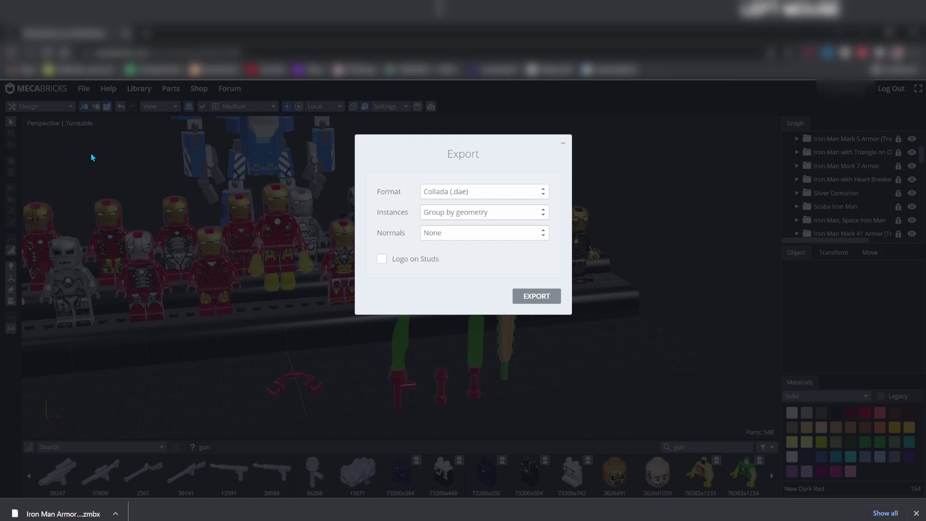
{"action": "left_click", "coordinate": [540, 194]}
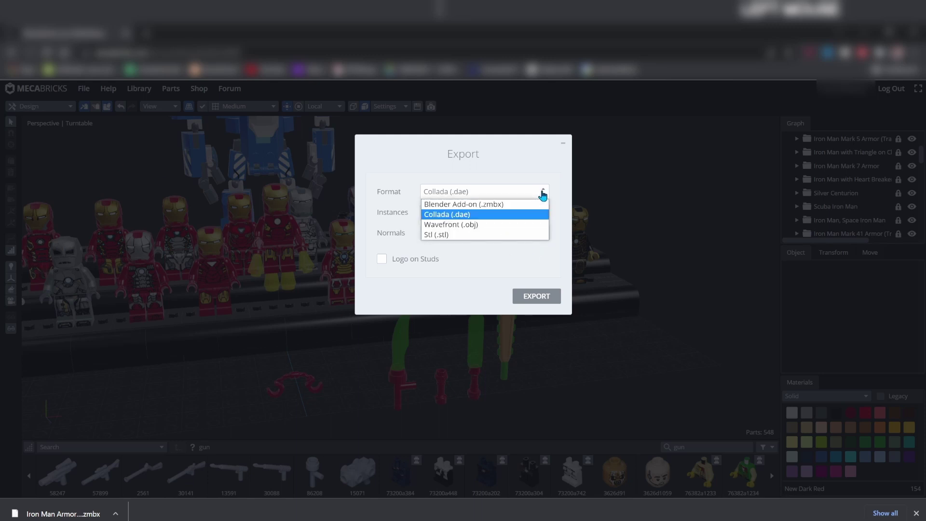
{"action": "left_click", "coordinate": [544, 214]}
{"action": "left_click", "coordinate": [544, 215]}
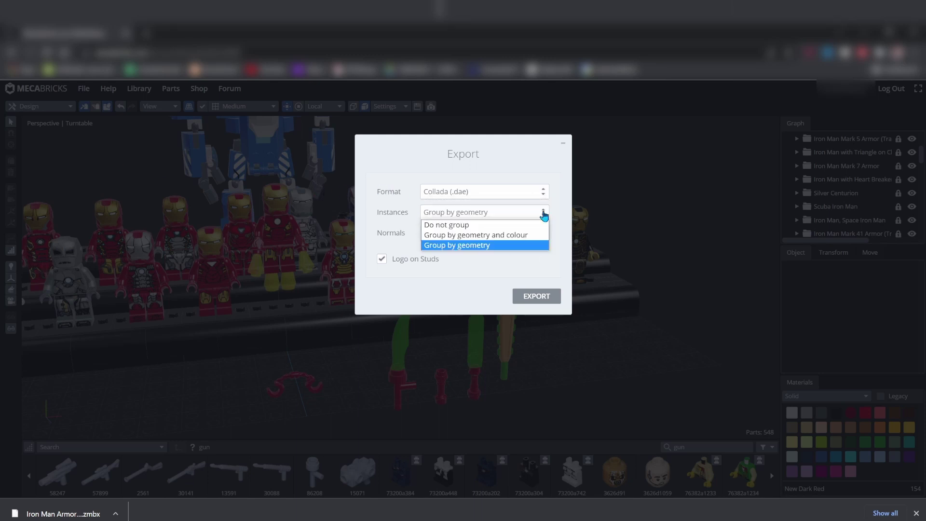
{"action": "left_click", "coordinate": [516, 245]}
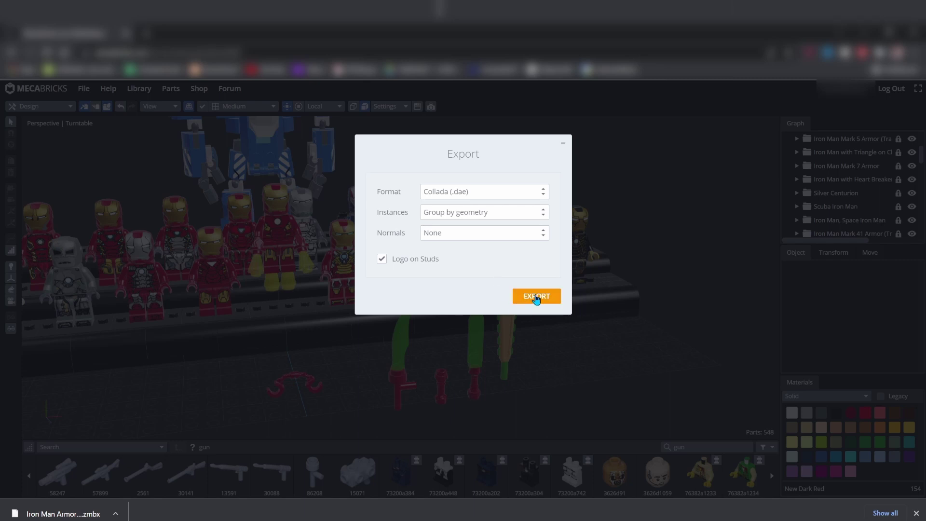
{"action": "left_click", "coordinate": [534, 297]}
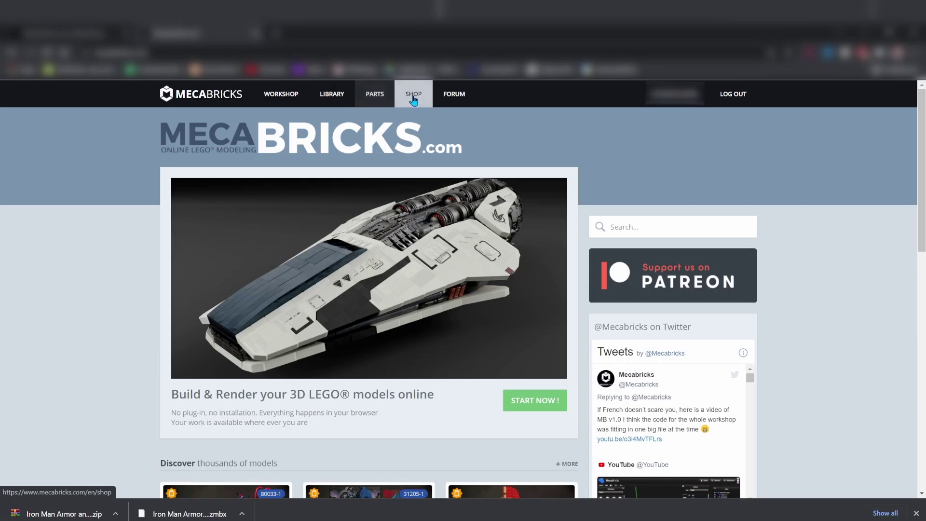
Step: Go to the Mecabricks shop and open the free Blender Lite product page
{"action": "left_click", "coordinate": [414, 99]}
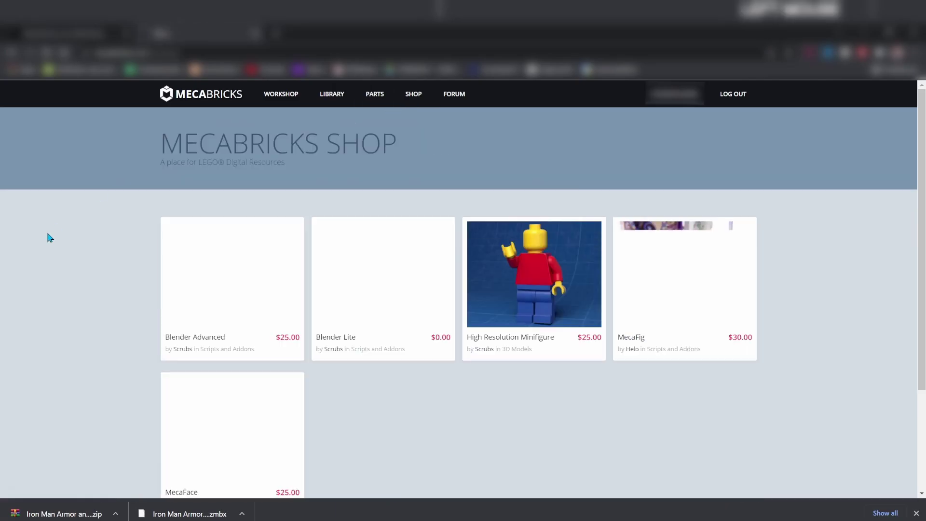
{"action": "scroll", "coordinate": [368, 224], "scroll_direction": "down", "scroll_amount": 1}
{"action": "left_click", "coordinate": [425, 279]}
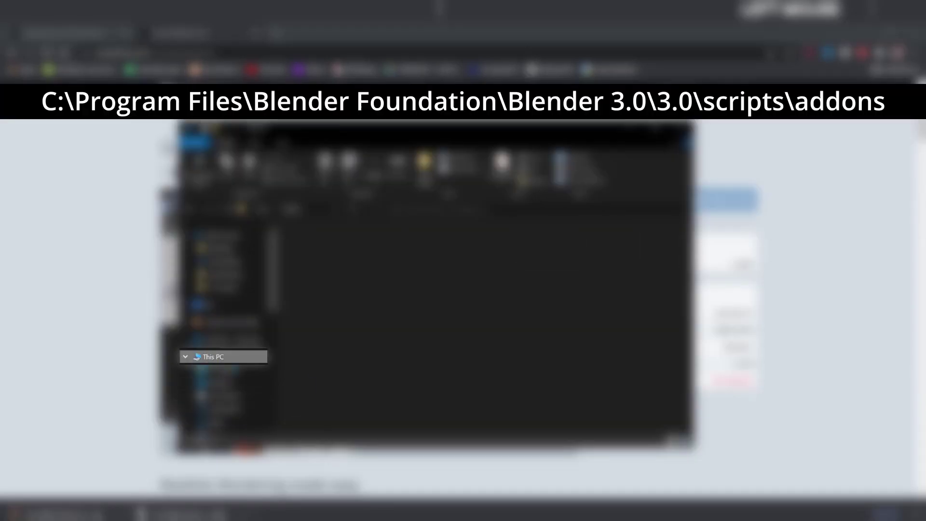
Step: Navigate File Explorer to C:\Program Files\Blender Foundation\Blender 3.0\3.0\scripts\addons
{"action": "double_click", "coordinate": [350, 424]}
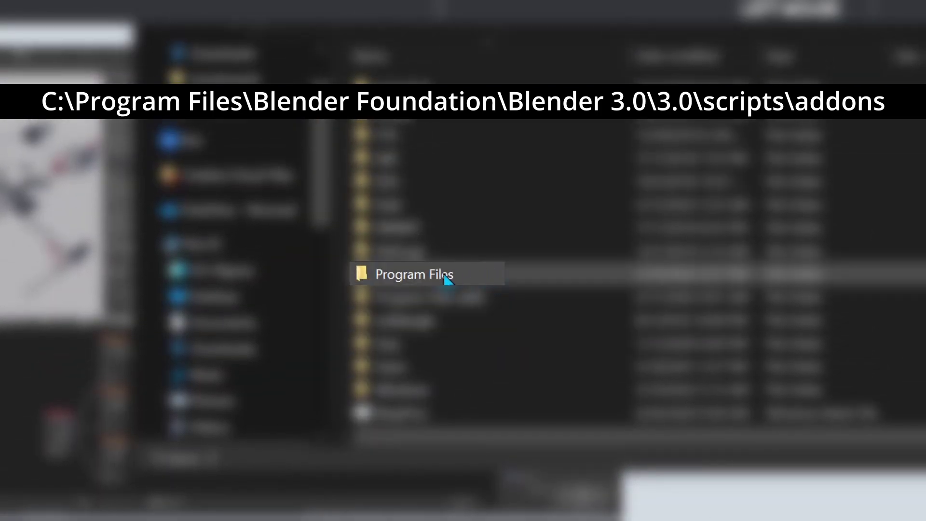
{"action": "double_click", "coordinate": [424, 276]}
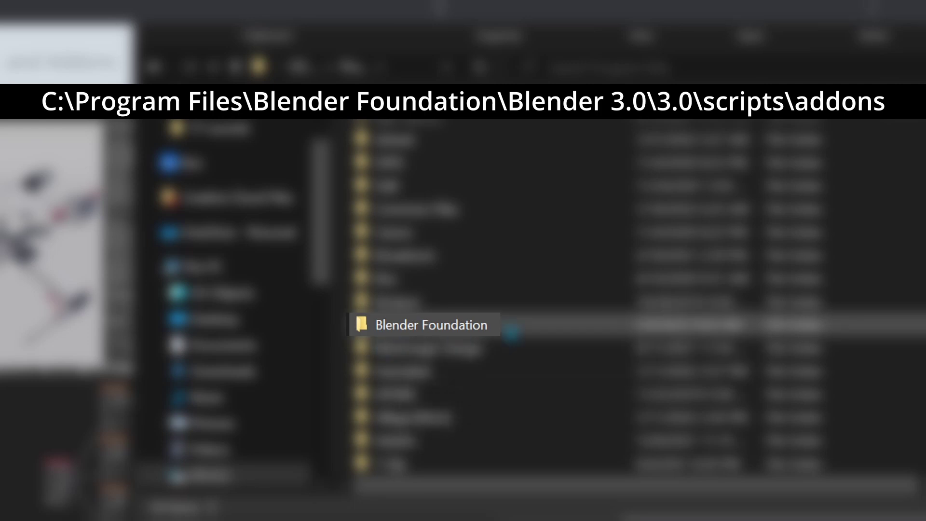
{"action": "double_click", "coordinate": [381, 328]}
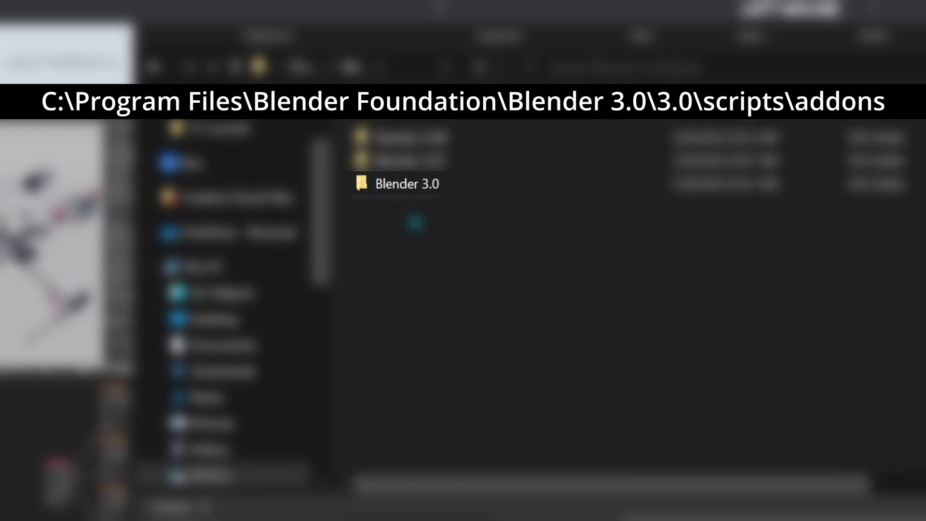
{"action": "double_click", "coordinate": [396, 193]}
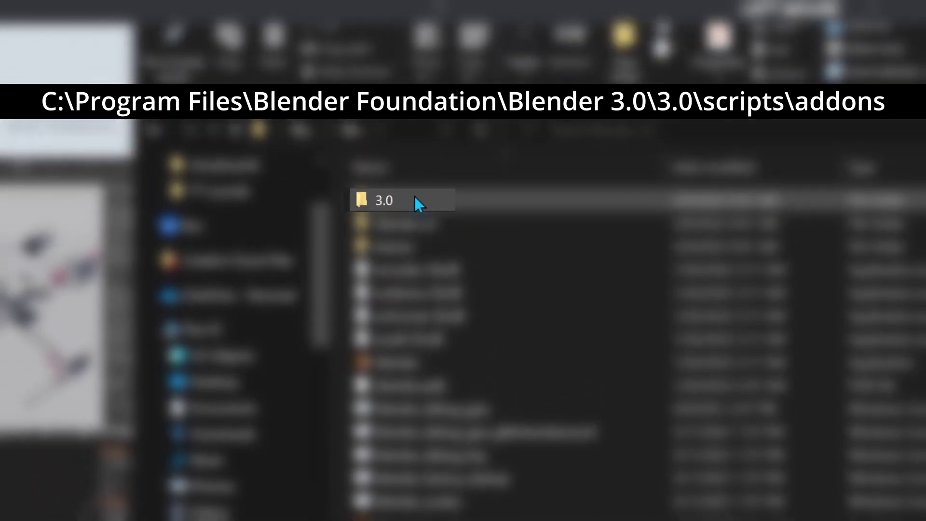
{"action": "double_click", "coordinate": [415, 140]}
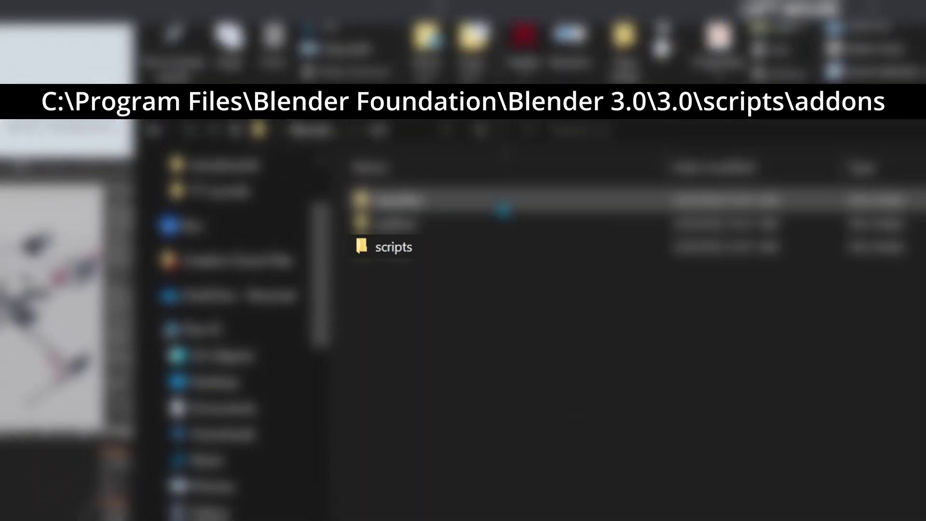
{"action": "double_click", "coordinate": [420, 248]}
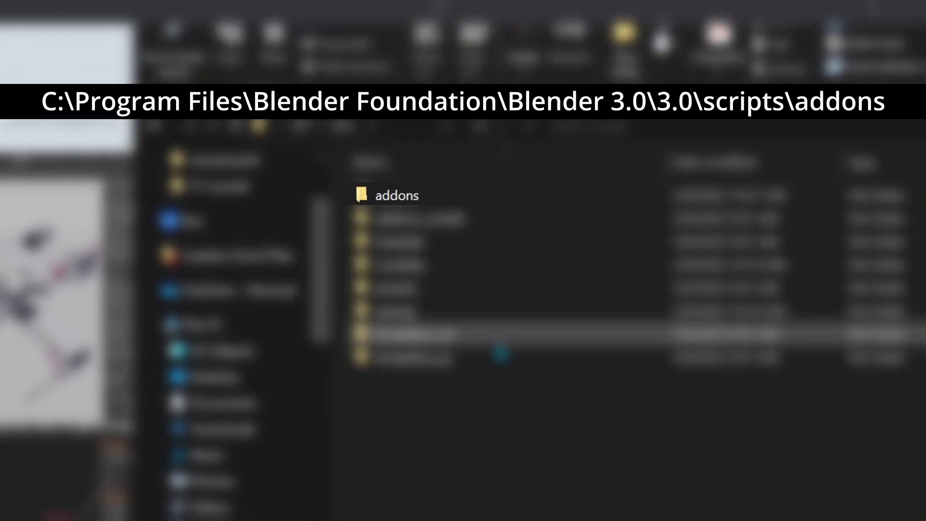
{"action": "double_click", "coordinate": [446, 196]}
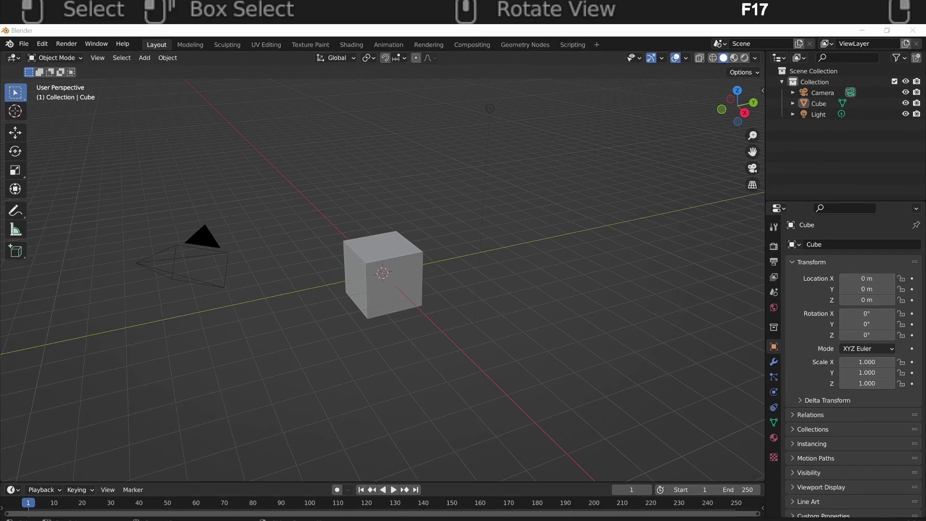
Step: In Blender's Preferences Add-ons section, start Install... to browse for the add-on file
{"action": "left_click", "coordinate": [43, 44]}
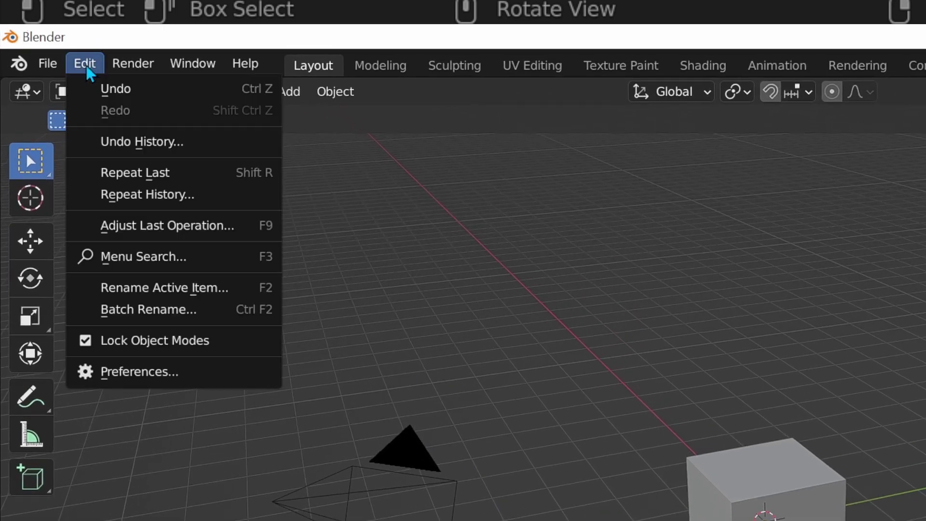
{"action": "left_click", "coordinate": [194, 365]}
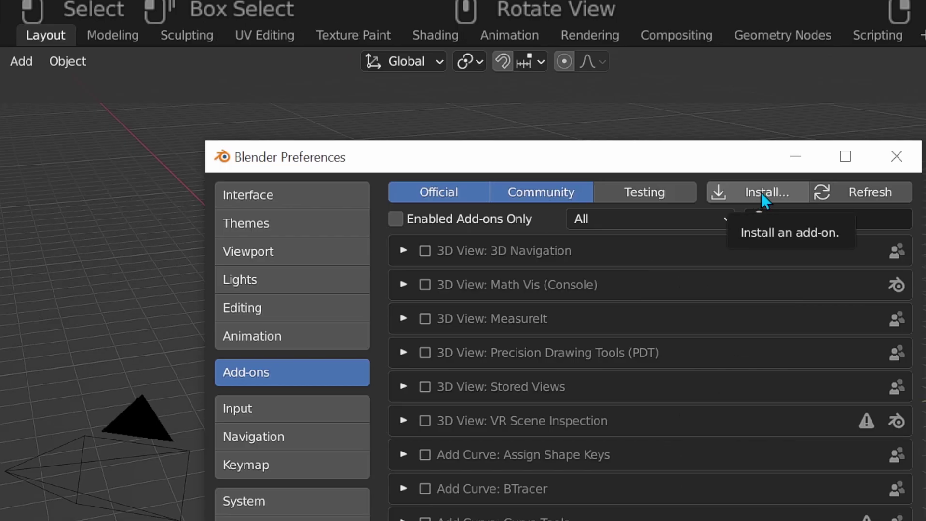
{"action": "left_click", "coordinate": [761, 192]}
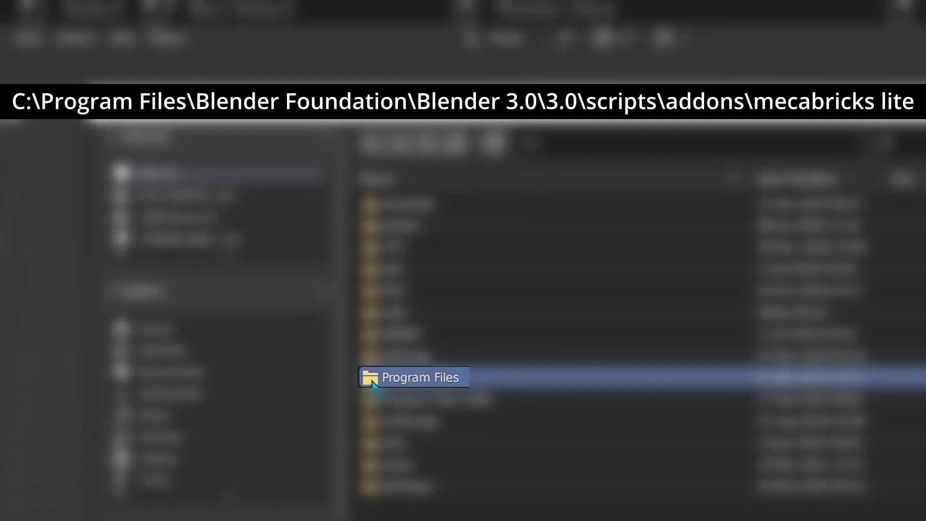
Step: Browse to Blender 3.0's scripts/addons/mecabricks lite folder and pick its __init__.py file
{"action": "double_click", "coordinate": [373, 379]}
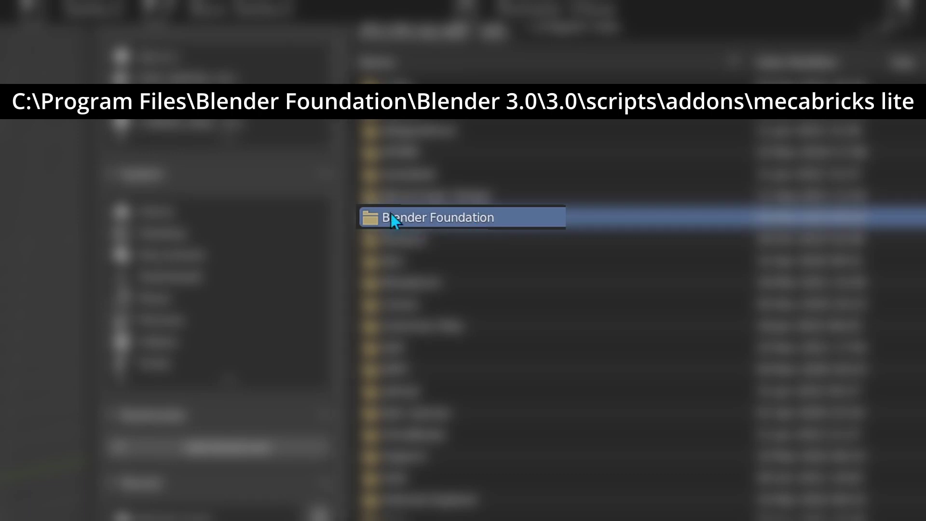
{"action": "double_click", "coordinate": [370, 221]}
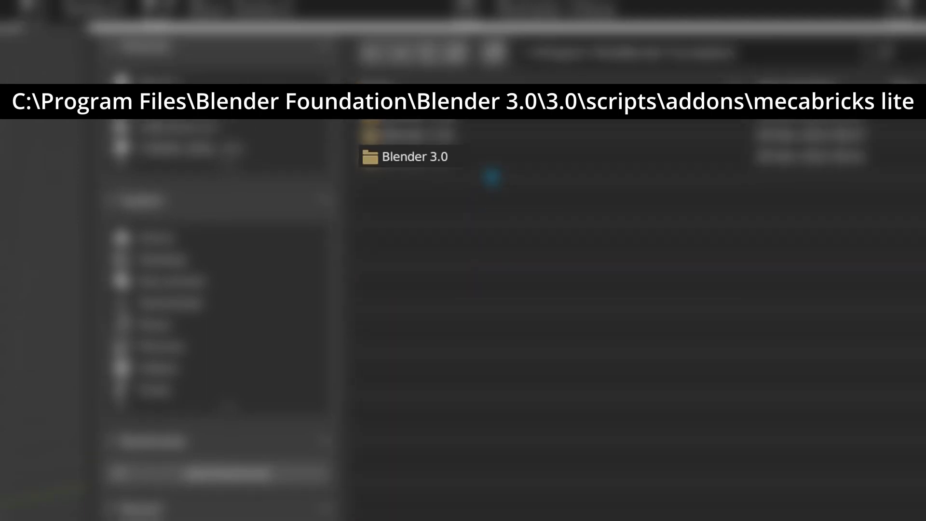
{"action": "double_click", "coordinate": [458, 219]}
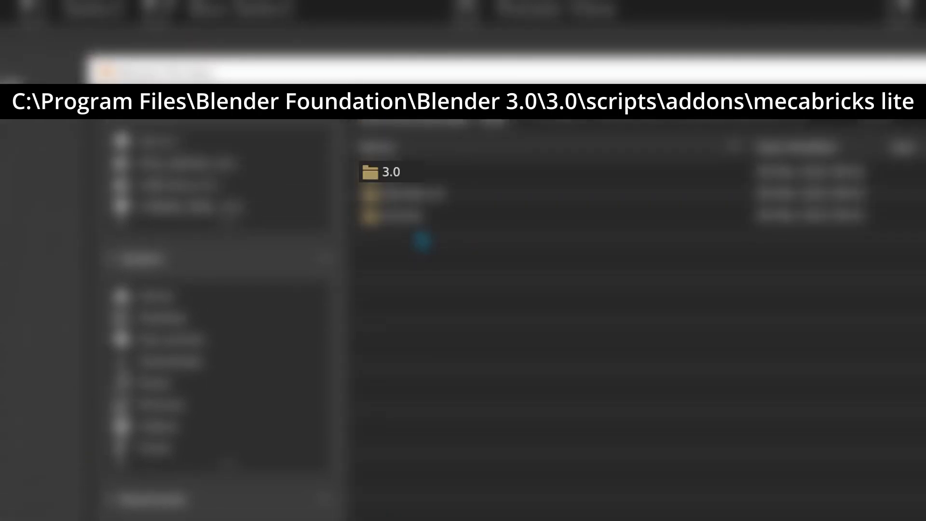
{"action": "double_click", "coordinate": [390, 207]}
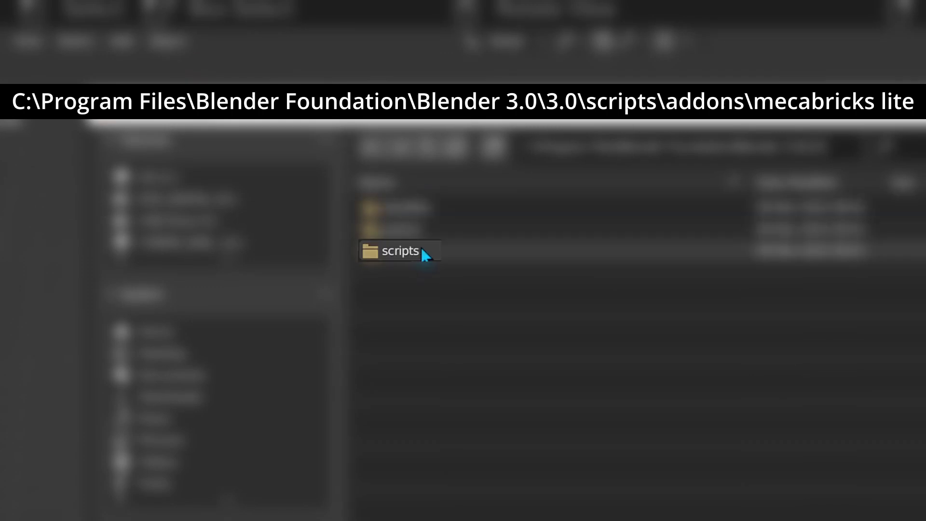
{"action": "double_click", "coordinate": [429, 258]}
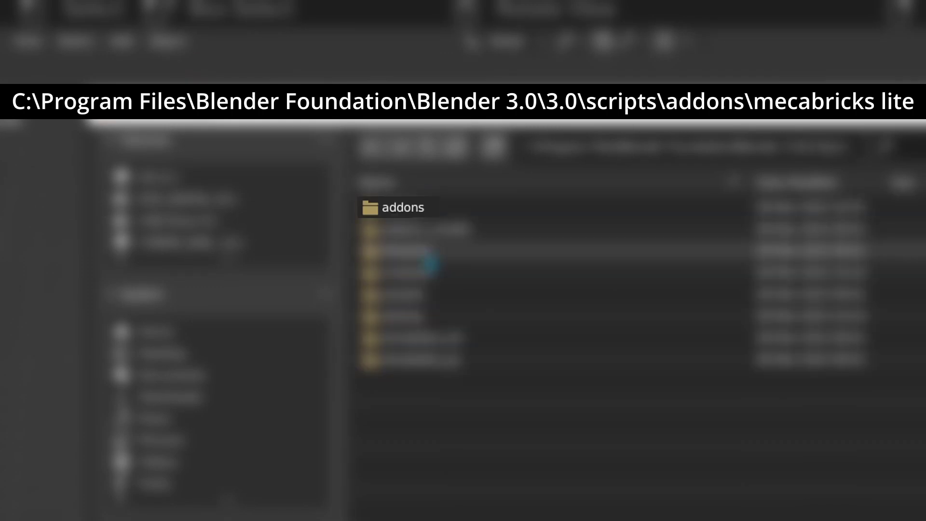
{"action": "double_click", "coordinate": [432, 214]}
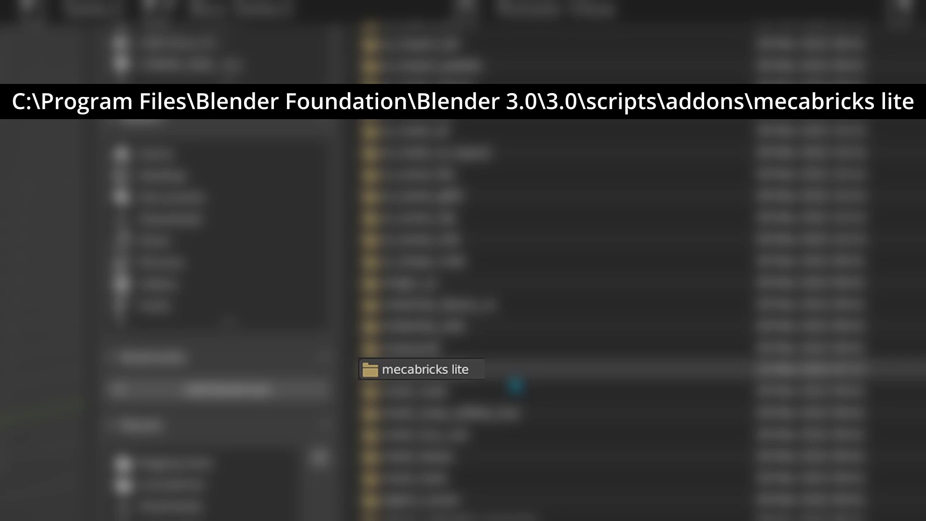
{"action": "left_click", "coordinate": [516, 388]}
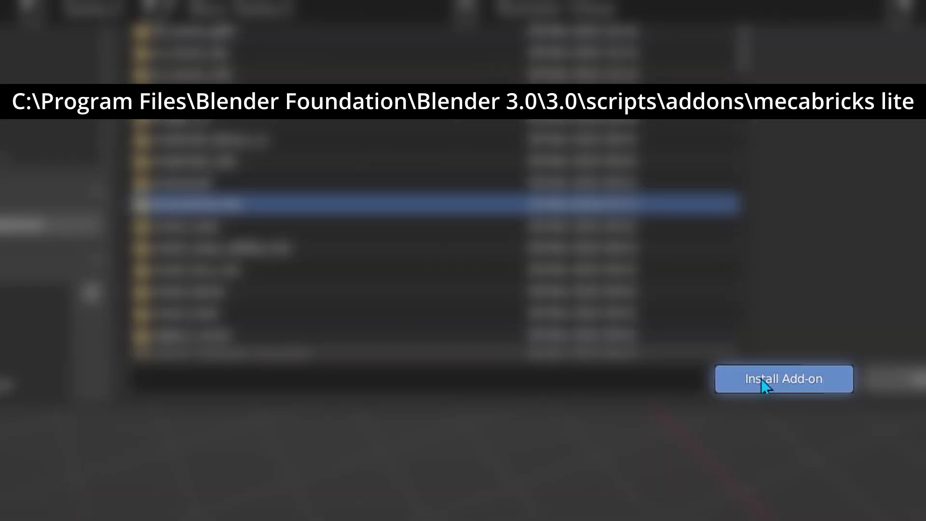
{"action": "left_click", "coordinate": [761, 378]}
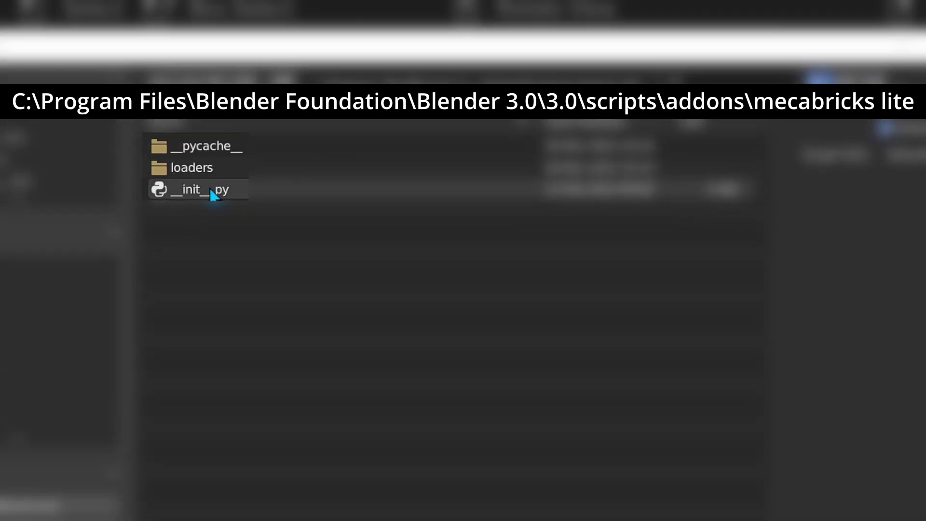
{"action": "left_click", "coordinate": [212, 195]}
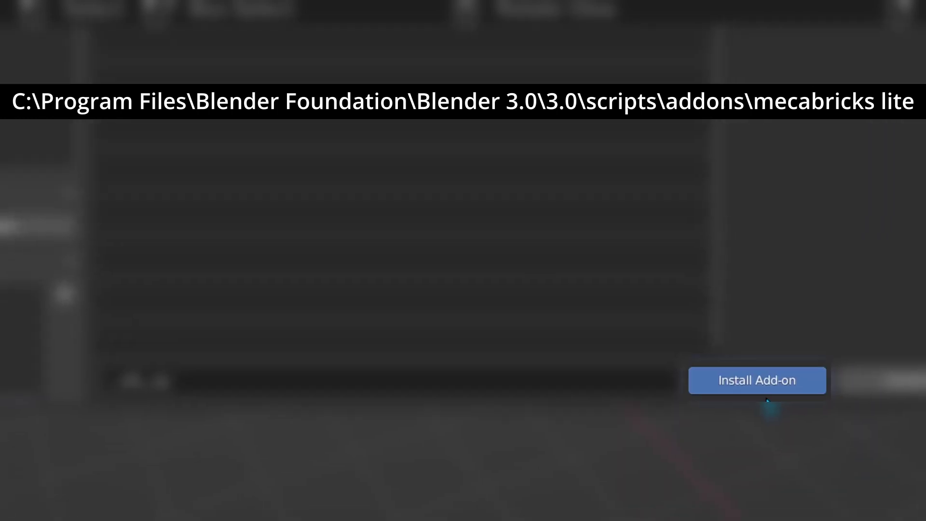
Step: Install the chosen add-on and filter the Add-ons list by 'mec' to find Mecabricks Lite
{"action": "left_click", "coordinate": [672, 351]}
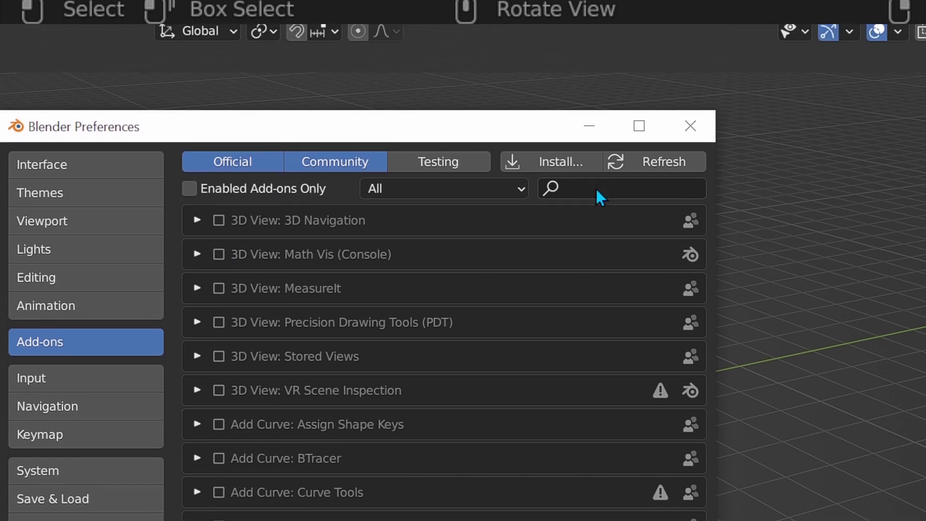
{"action": "left_click", "coordinate": [599, 143]}
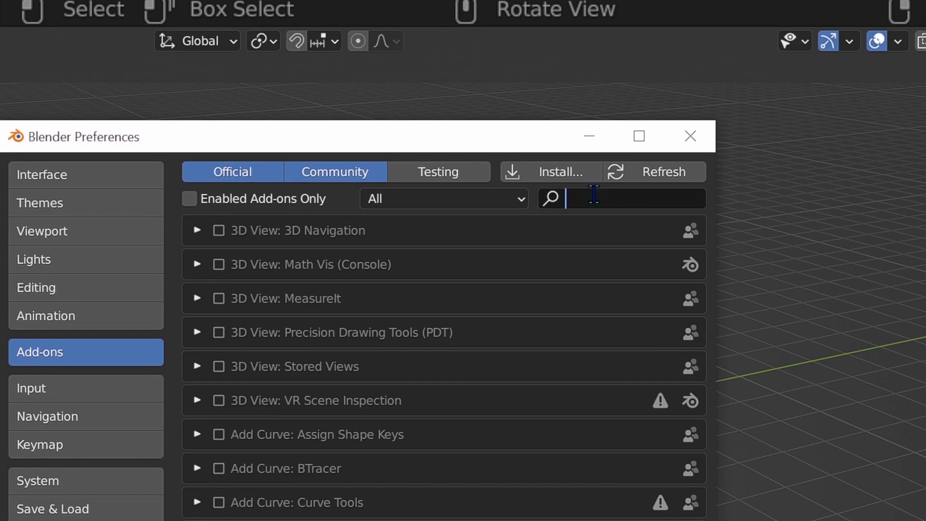
{"action": "type", "text": "mec"}
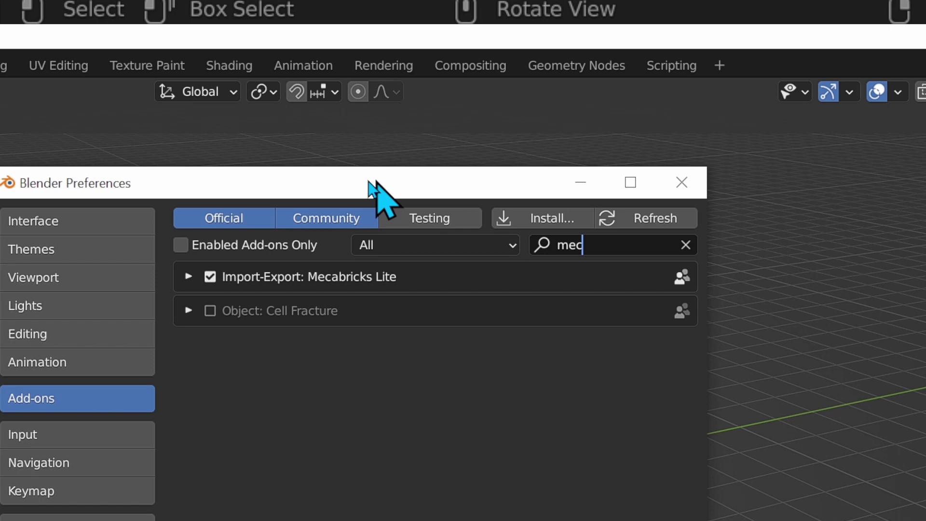
Step: Close Preferences and delete all the default scene objects, including the Cube
{"action": "left_click", "coordinate": [633, 189]}
{"action": "left_click", "coordinate": [738, 159]}
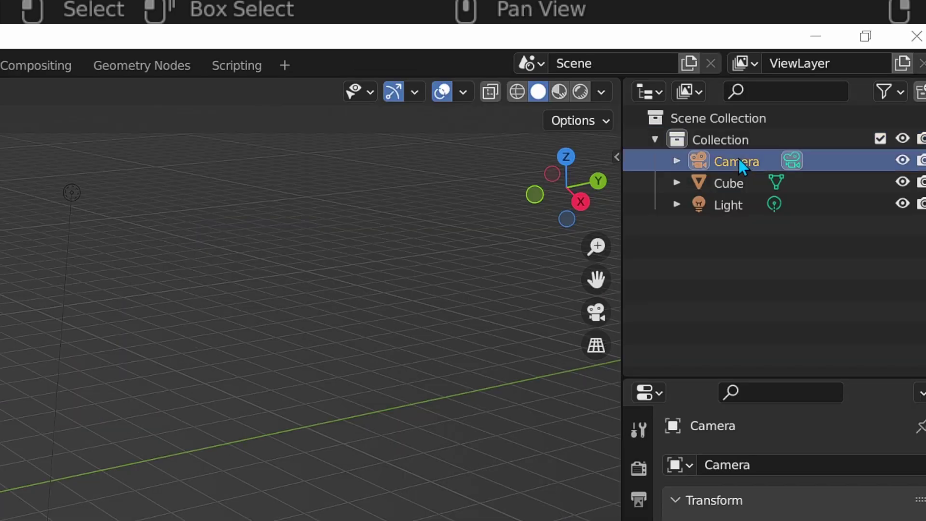
{"action": "left_click", "coordinate": [732, 145]}
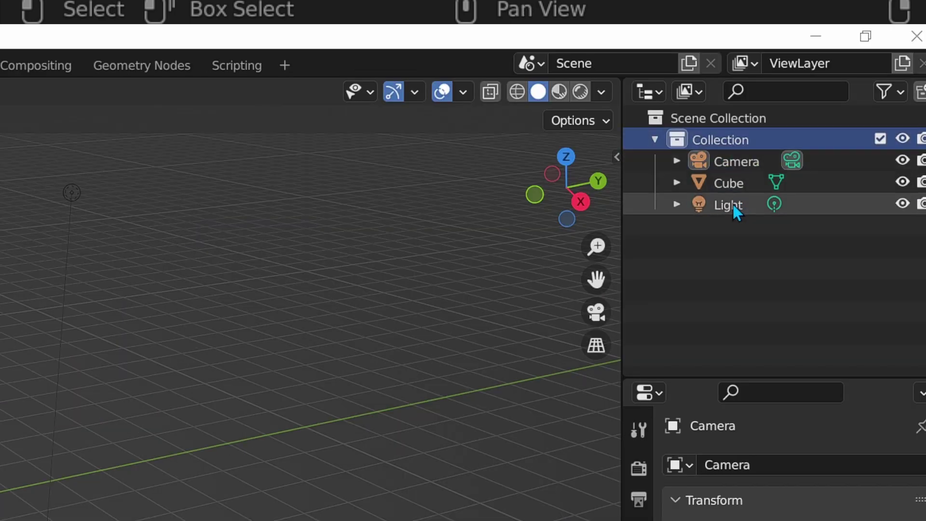
{"action": "key", "text": "a"}
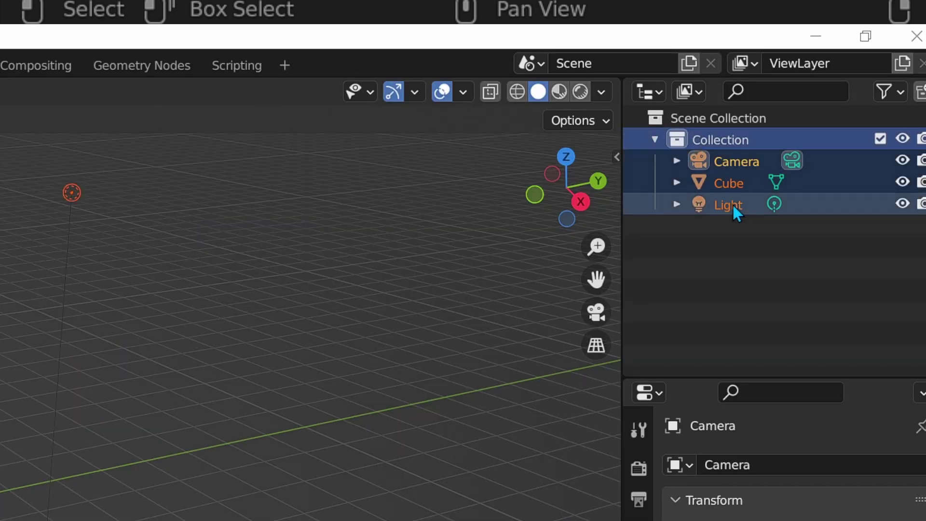
{"action": "key", "text": "x"}
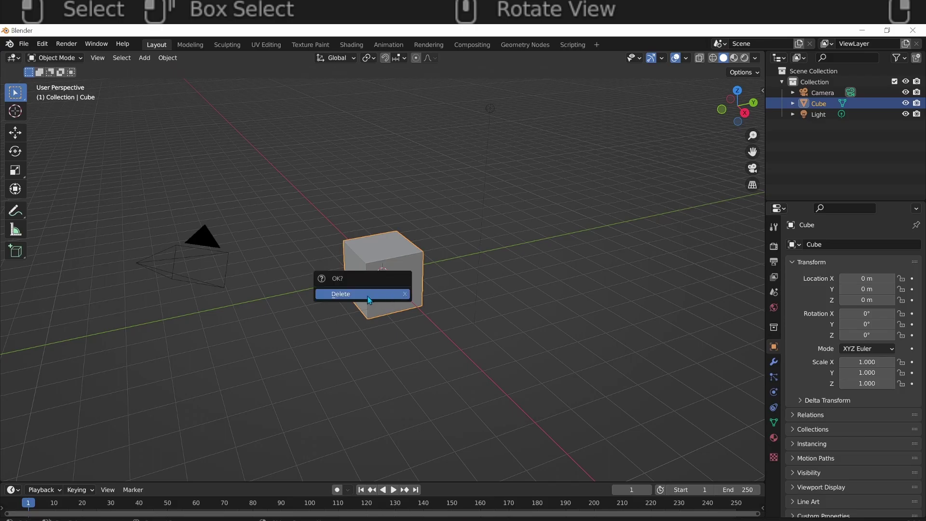
{"action": "left_click", "coordinate": [369, 297]}
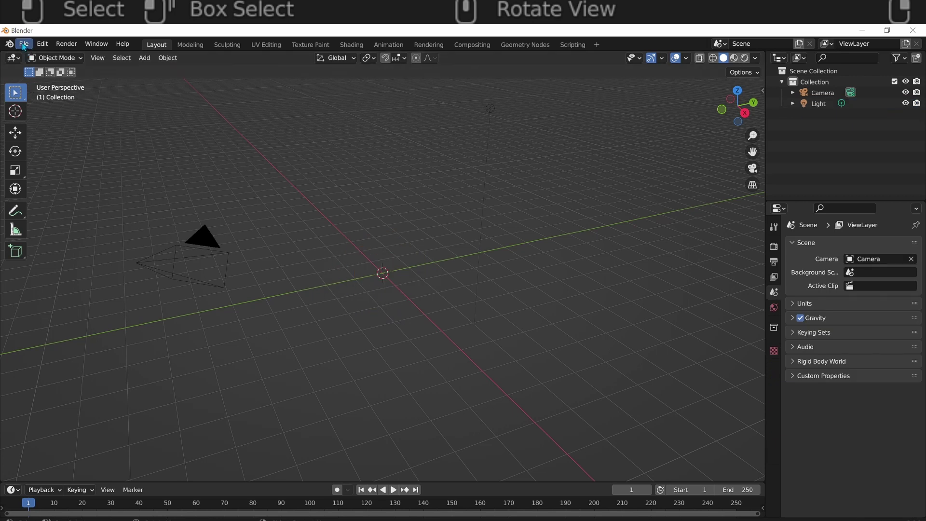
Step: Import the Mecabricks Iron Man Armor and weapons file and orbit around the minifigures
{"action": "left_click", "coordinate": [23, 45]}
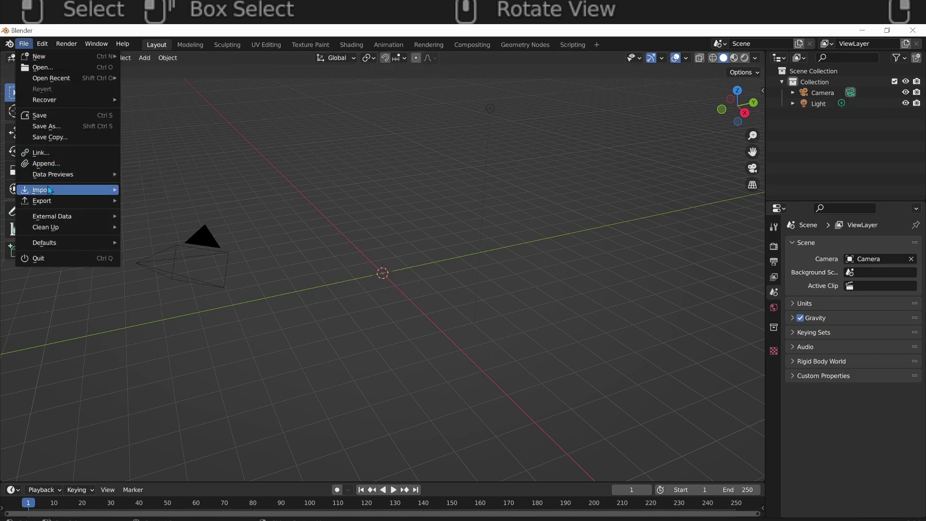
{"action": "mouse_move", "coordinate": [49, 191]}
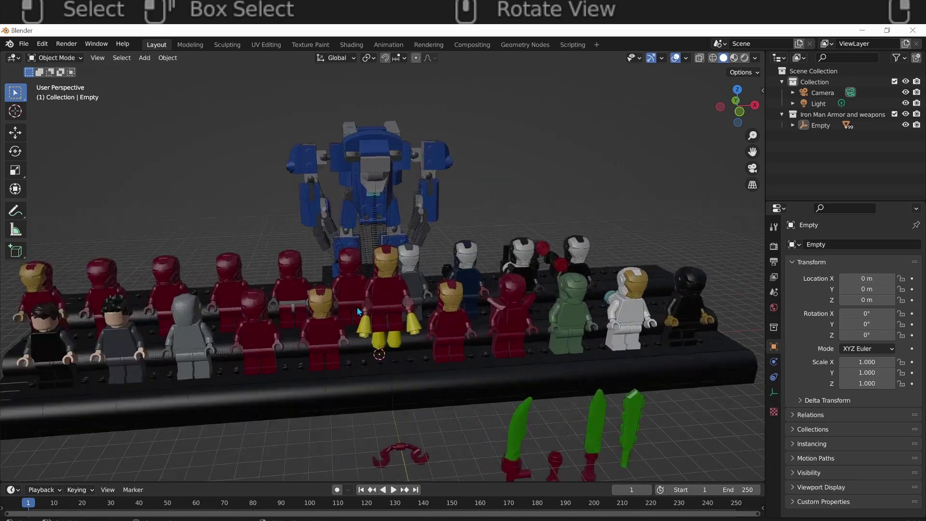
{"action": "middle_click_drag", "start_coordinate": [211, 187], "coordinate": [181, 182]}
{"action": "middle_click_drag", "start_coordinate": [585, 186], "coordinate": [548, 190]}
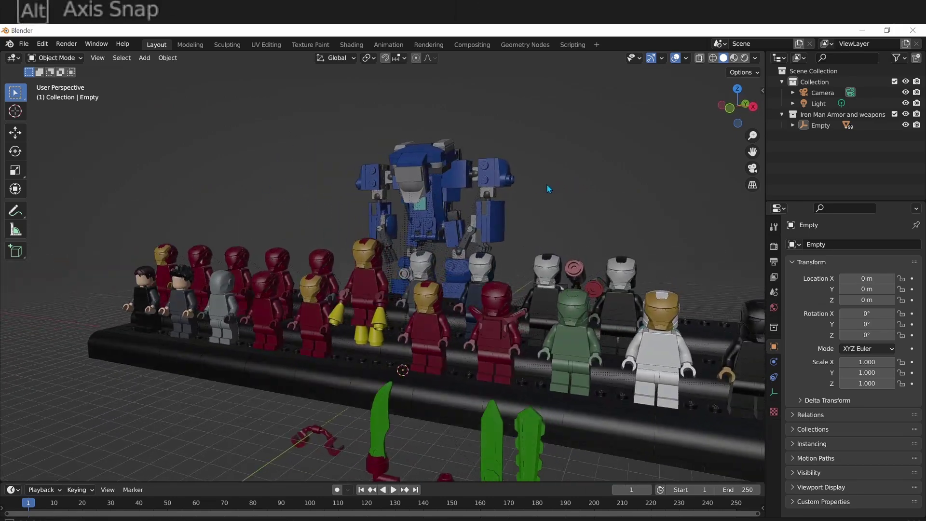
Step: Export the Iron Man scene as FBX, then close Blender to get the save-changes prompt
{"action": "left_click", "coordinate": [59, 45]}
{"action": "mouse_move", "coordinate": [51, 68]}
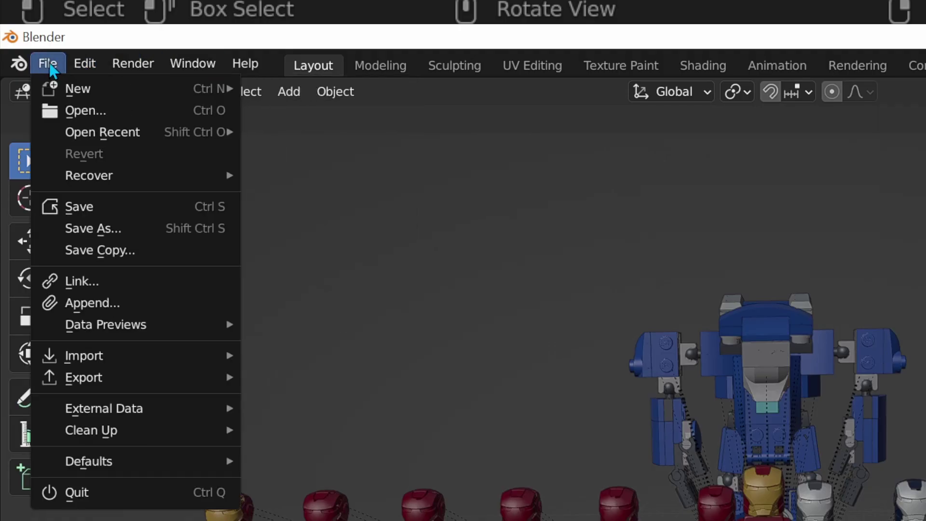
{"action": "mouse_move", "coordinate": [158, 378]}
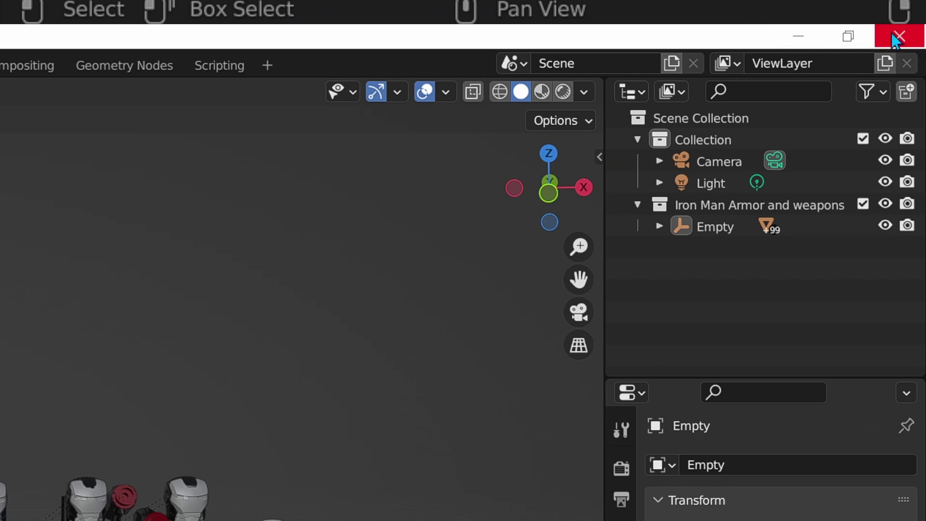
{"action": "left_click", "coordinate": [895, 39]}
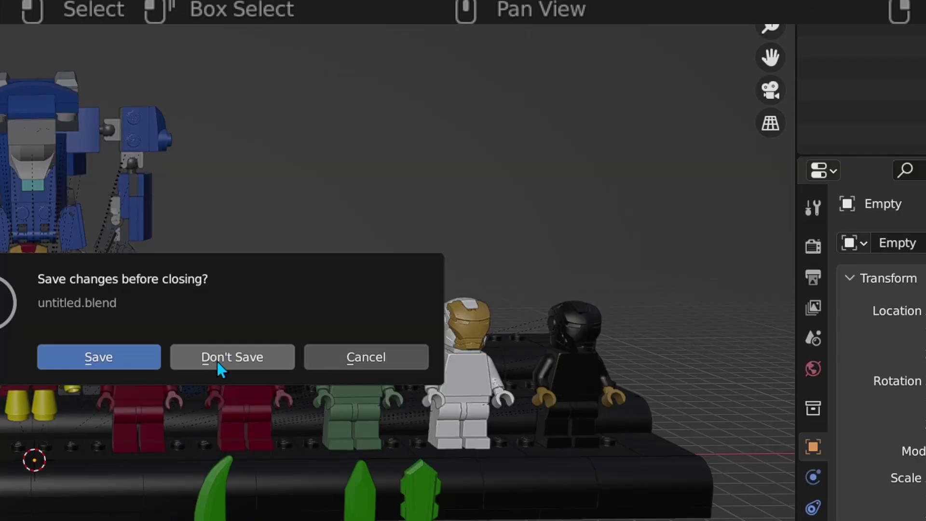
Step: Quit Blender without saving, then confirm both FBX plug-ins are loaded in Maya's Plug-in Manager
{"action": "left_click", "coordinate": [217, 360]}
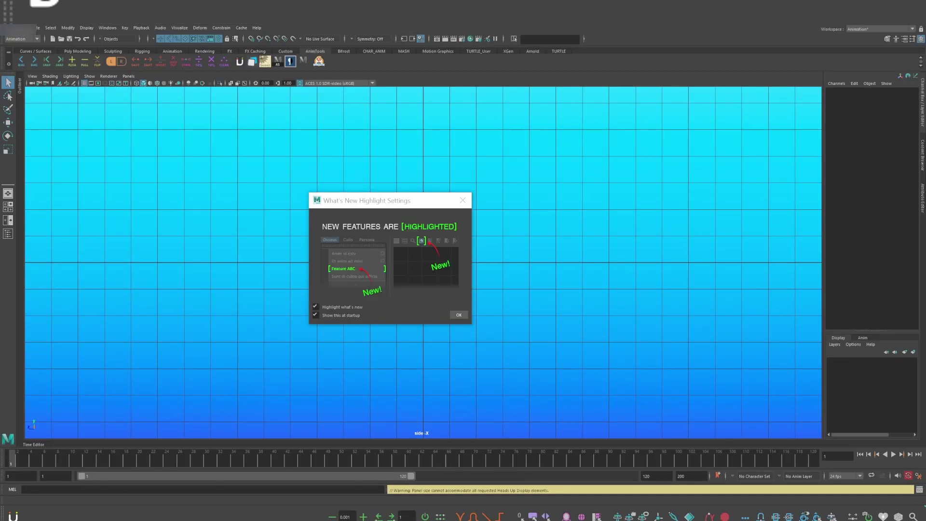
{"action": "left_click", "coordinate": [107, 27]}
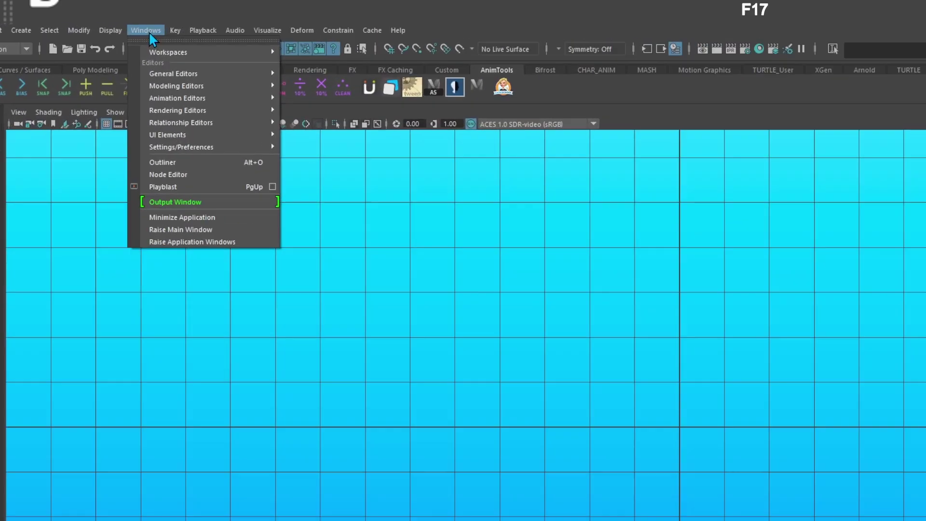
{"action": "mouse_move", "coordinate": [140, 99]}
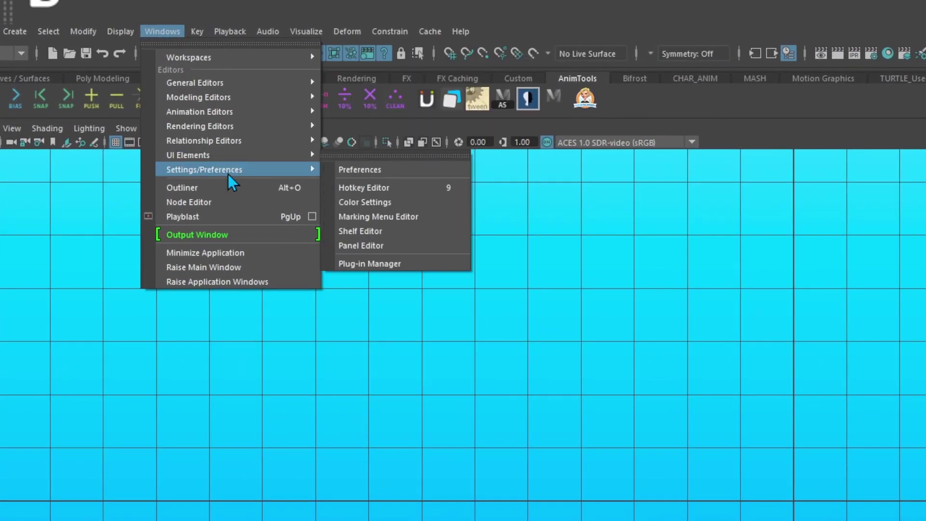
{"action": "left_click", "coordinate": [365, 265]}
{"action": "type", "text": "fb"}
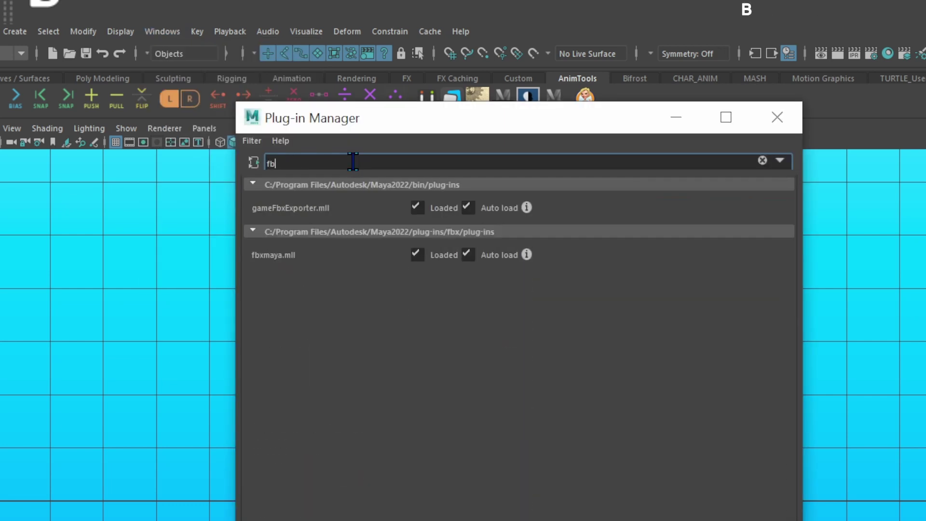
{"action": "type", "text": "x"}
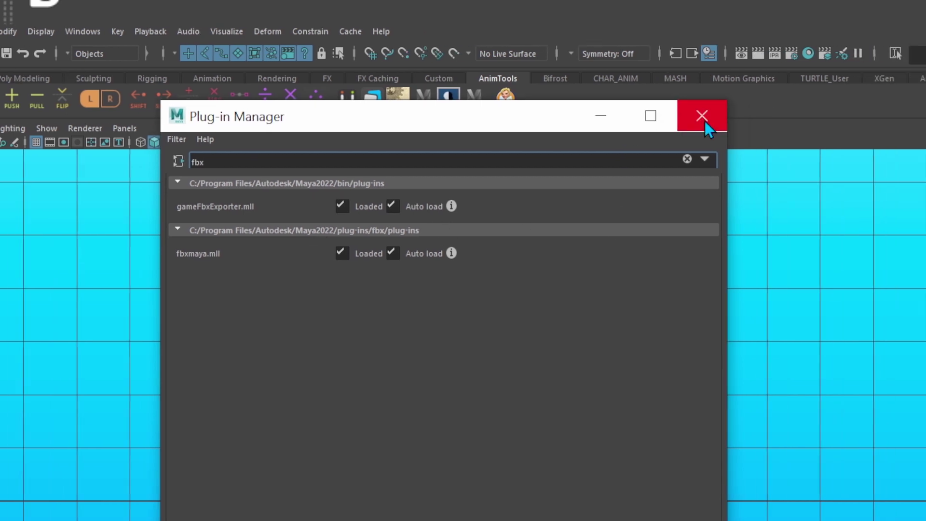
{"action": "left_click", "coordinate": [703, 118]}
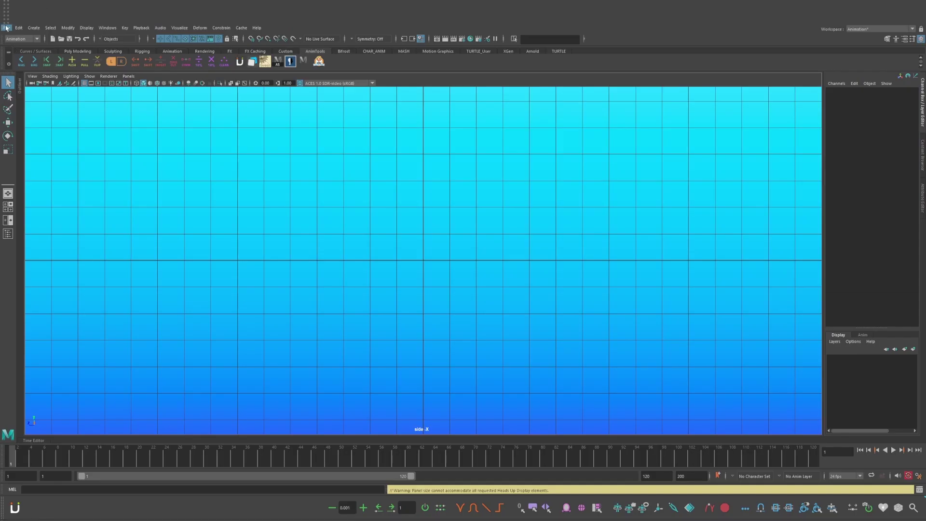
Step: Import the exported FBX model into Maya and dismiss the Illegal Node Names warning
{"action": "left_click", "coordinate": [6, 28]}
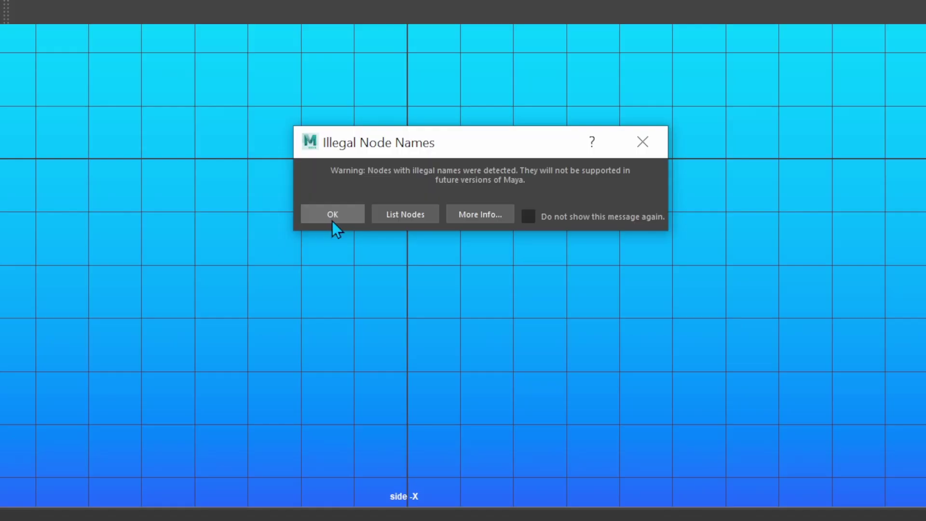
{"action": "left_click", "coordinate": [333, 217]}
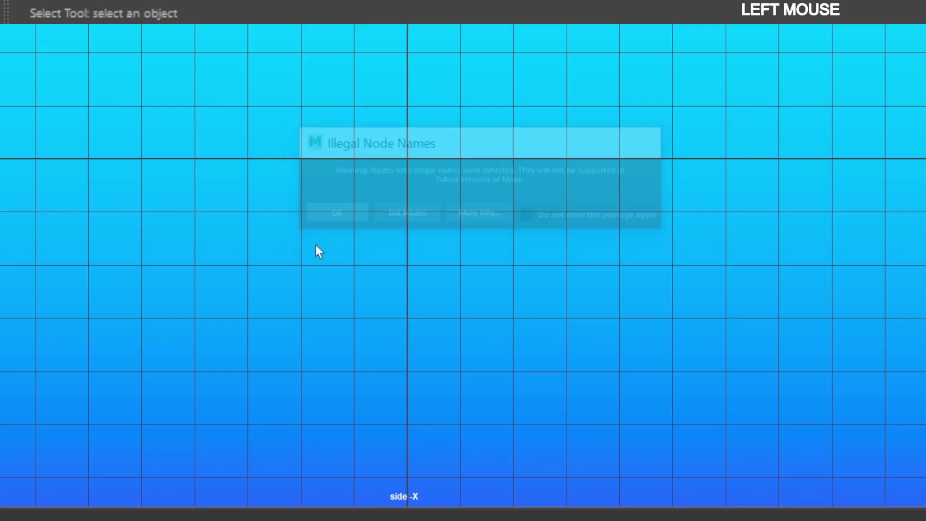
Step: Switch the viewport to the persp camera and dolly in to frame the figures
{"action": "left_click", "coordinate": [27, 128]}
{"action": "mouse_move", "coordinate": [113, 143]}
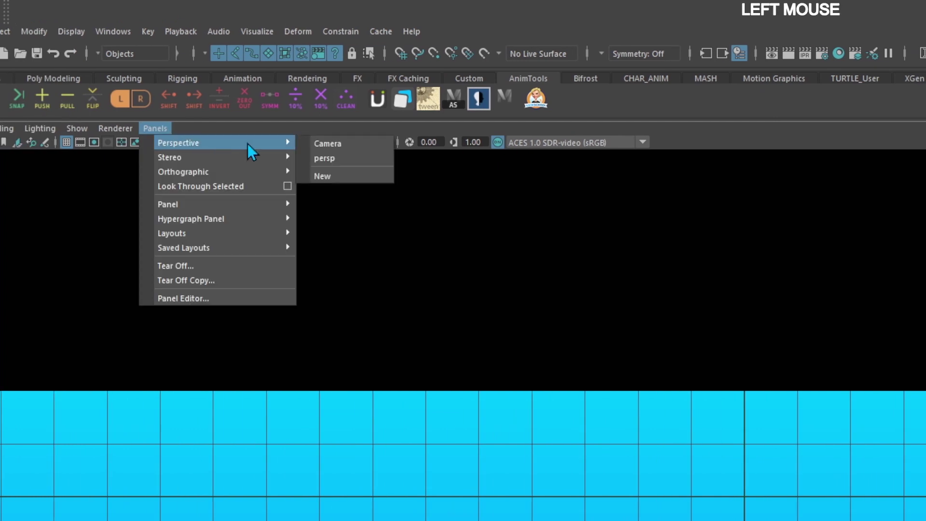
{"action": "left_click", "coordinate": [354, 154]}
{"action": "right_click_drag", "start_coordinate": [786, 513], "coordinate": [721, 479], "text": "alt"}
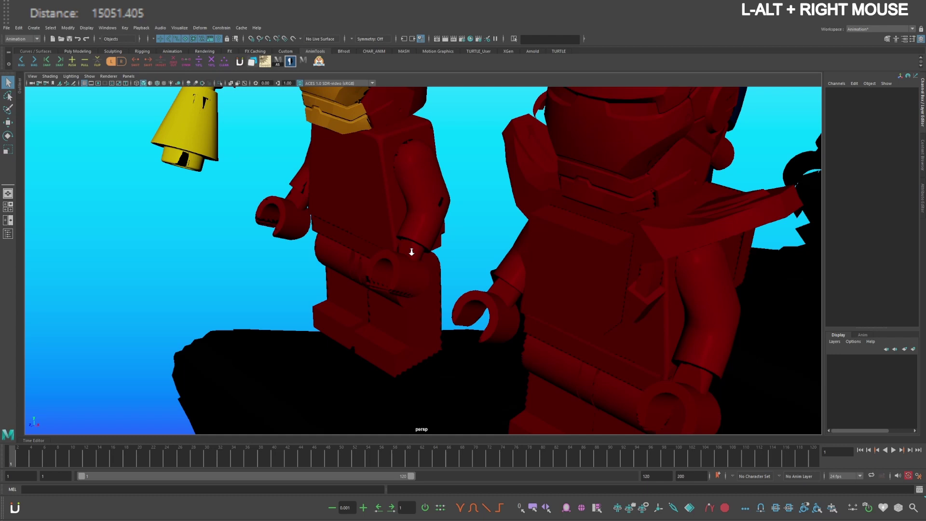
{"action": "right_click_drag", "start_coordinate": [412, 252], "coordinate": [554, 347], "text": "alt"}
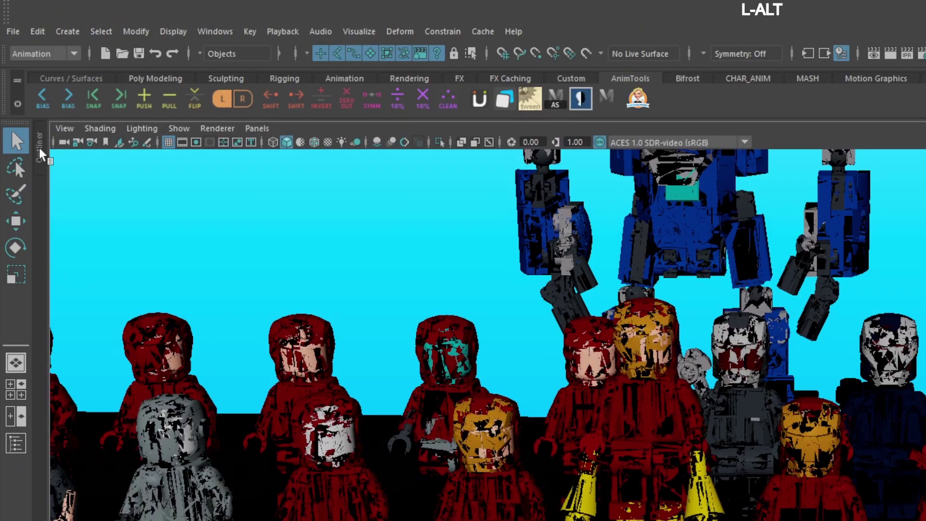
Step: Select the Empty group in the Outliner and reset its Scale X, Y, Z to 1
{"action": "left_click", "coordinate": [39, 154]}
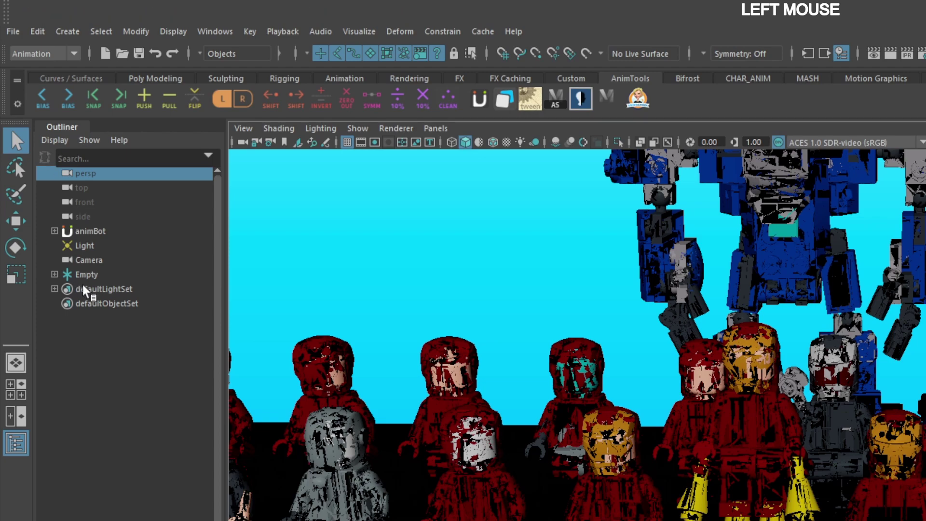
{"action": "left_click", "coordinate": [87, 274]}
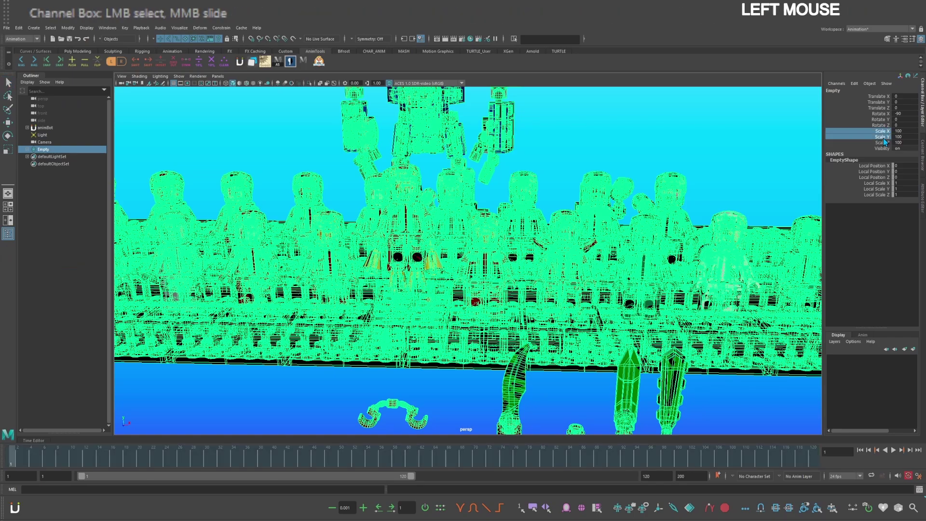
{"action": "left_click_drag", "start_coordinate": [885, 140], "coordinate": [885, 145]}
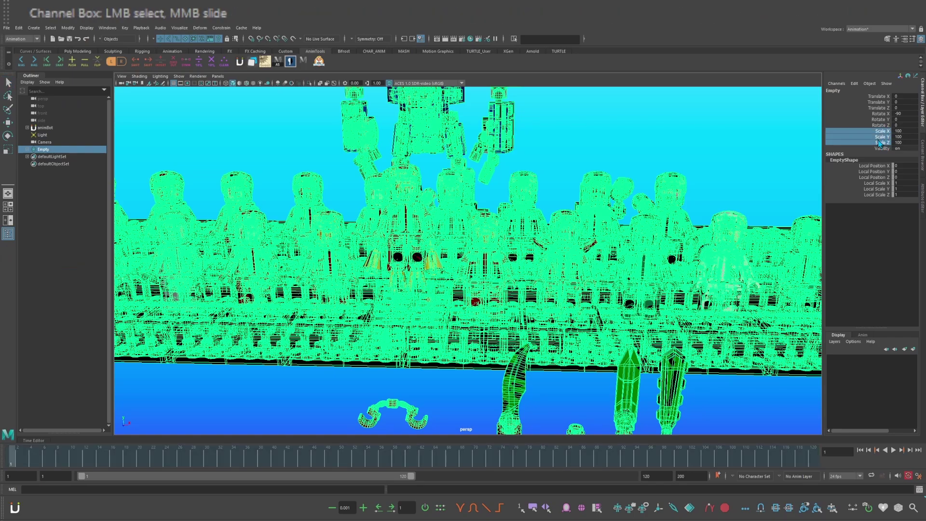
{"action": "key", "text": "g"}
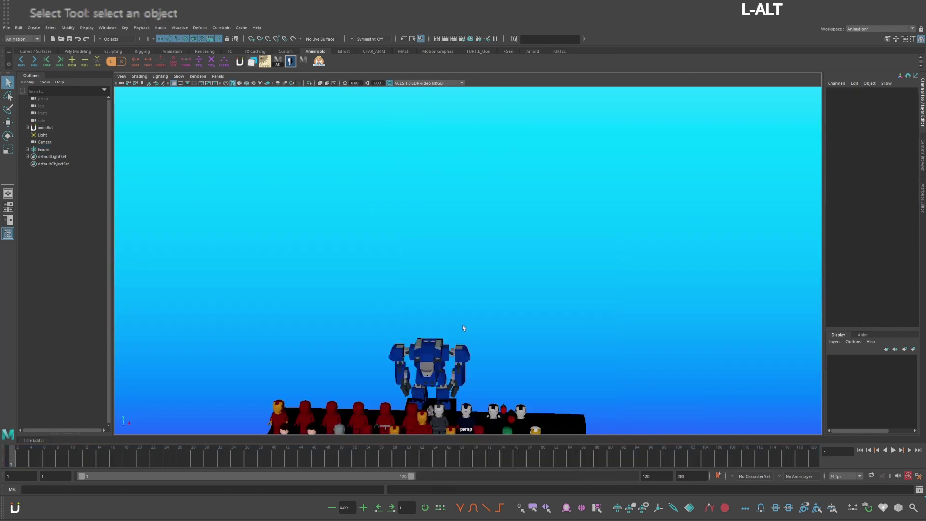
{"action": "middle_click_drag", "start_coordinate": [463, 327], "coordinate": [472, 294], "text": "alt"}
Step: Hide locators, then lasso and delete the brick base, blue figure and middle figure
{"action": "scroll", "coordinate": [456, 259], "scroll_direction": "up", "scroll_amount": 3}
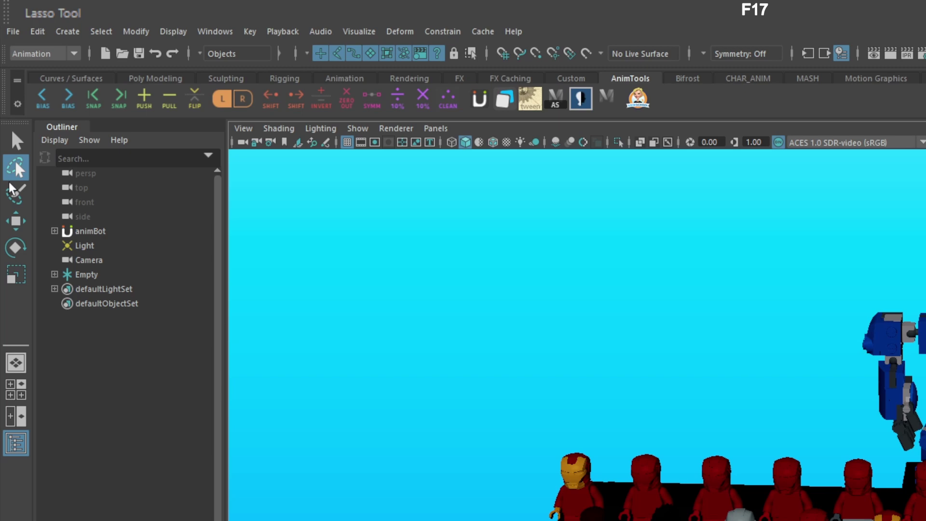
{"action": "mouse_move", "coordinate": [496, 346]}
{"action": "left_mouse_down"}
{"action": "mouse_move", "coordinate": [497, 302]}
{"action": "mouse_move", "coordinate": [472, 209]}
{"action": "mouse_move", "coordinate": [260, 337]}
{"action": "mouse_move", "coordinate": [752, 176]}
{"action": "mouse_move", "coordinate": [619, 352]}
{"action": "mouse_move", "coordinate": [522, 332]}
{"action": "mouse_move", "coordinate": [497, 345]}
{"action": "mouse_move", "coordinate": [569, 318]}
{"action": "mouse_move", "coordinate": [616, 278]}
{"action": "left_mouse_up"}
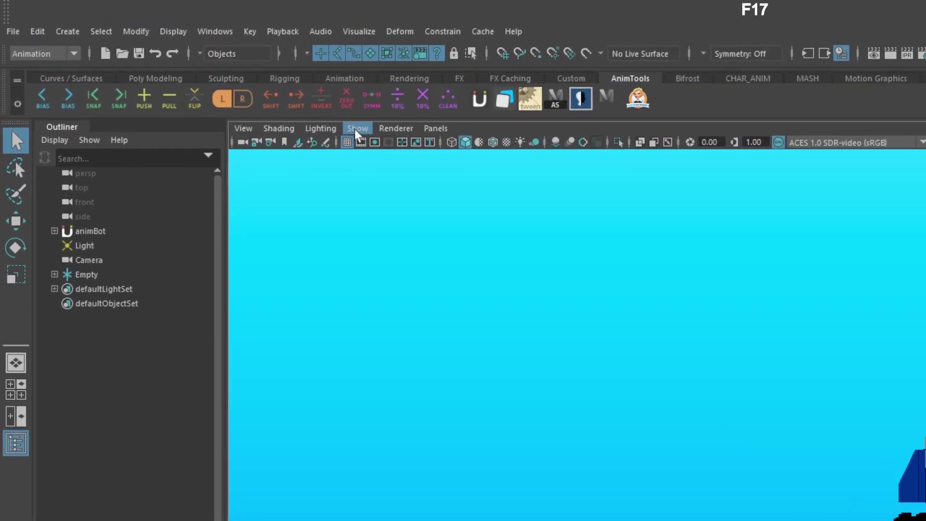
{"action": "left_click", "coordinate": [178, 76]}
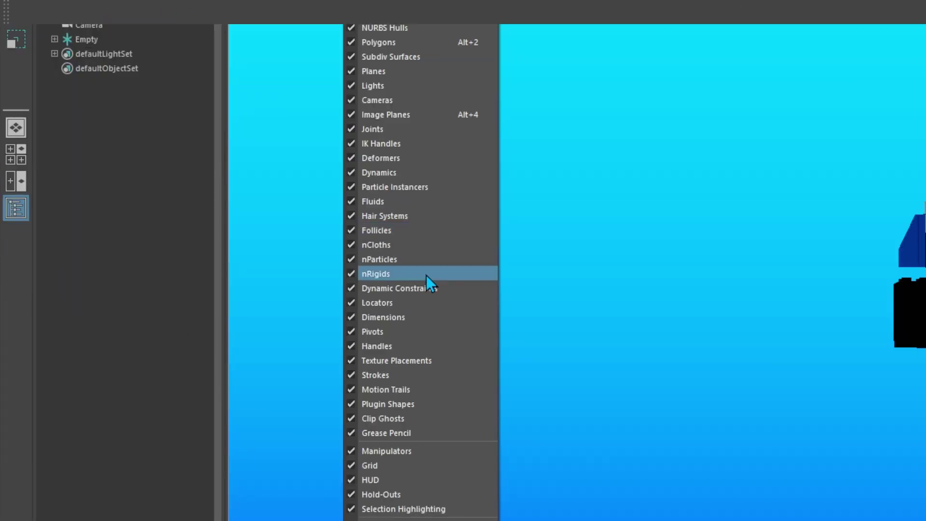
{"action": "left_click", "coordinate": [429, 303]}
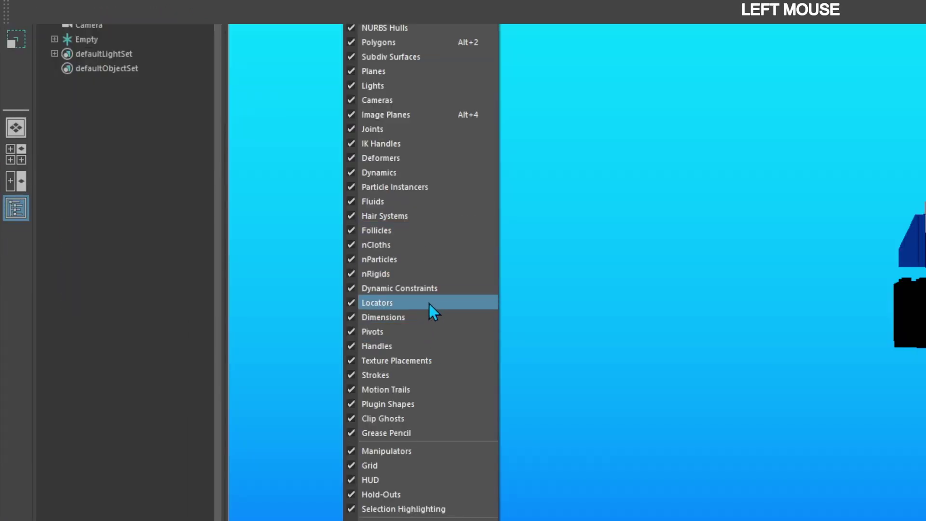
{"action": "mouse_move", "coordinate": [762, 359]}
{"action": "left_mouse_down"}
{"action": "mouse_move", "coordinate": [761, 439]}
{"action": "mouse_move", "coordinate": [570, 520]}
{"action": "mouse_move", "coordinate": [716, 314]}
{"action": "left_mouse_up"}
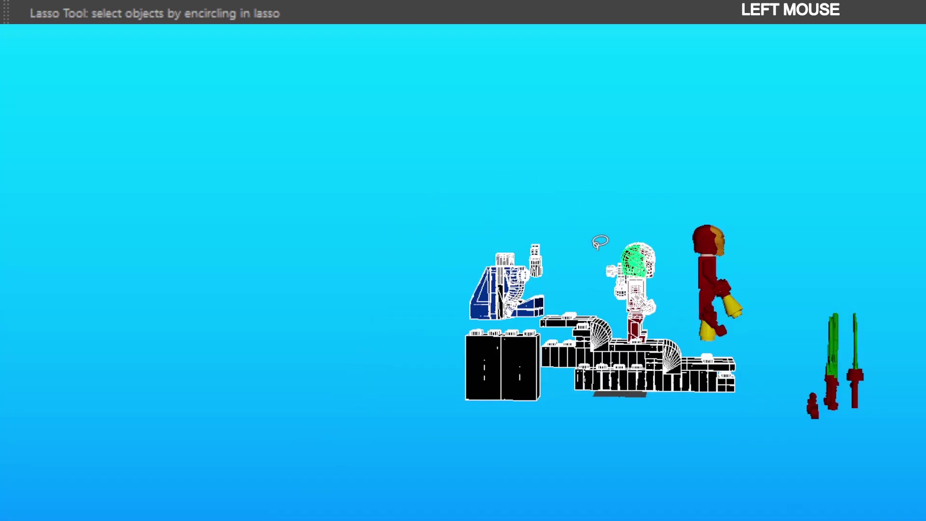
{"action": "key", "text": "BackSpace"}
Step: Delete the stray red arm and lasso-select the Iron Man figure
{"action": "mouse_move", "coordinate": [509, 257]}
{"action": "left_mouse_down"}
{"action": "mouse_move", "coordinate": [530, 264]}
{"action": "mouse_move", "coordinate": [516, 279]}
{"action": "left_mouse_up"}
{"action": "key", "text": "BackSpace"}
{"action": "left_click_drag", "start_coordinate": [477, 236], "coordinate": [468, 195]}
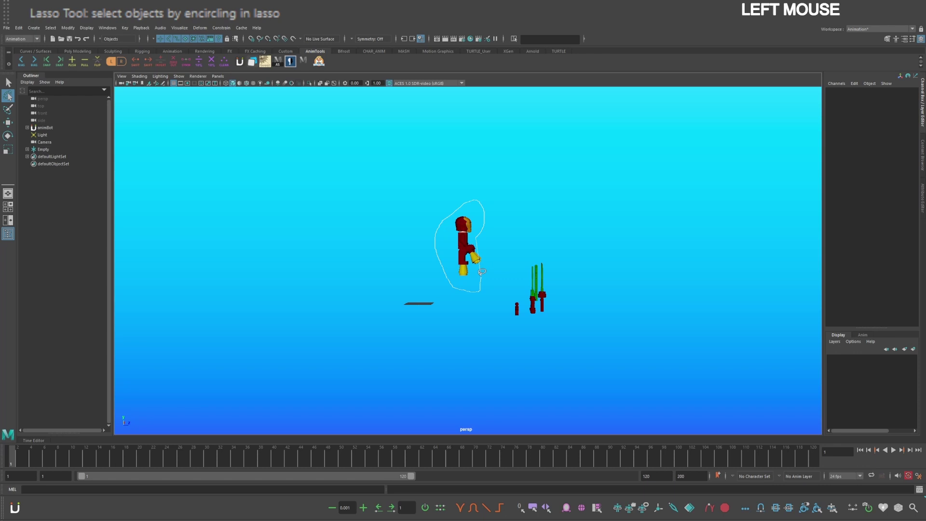
{"action": "left_click_drag", "start_coordinate": [489, 240], "coordinate": [451, 278]}
Step: Move Iron Man left and down toward the grid, undoing one accidental move
{"action": "key", "text": "w"}
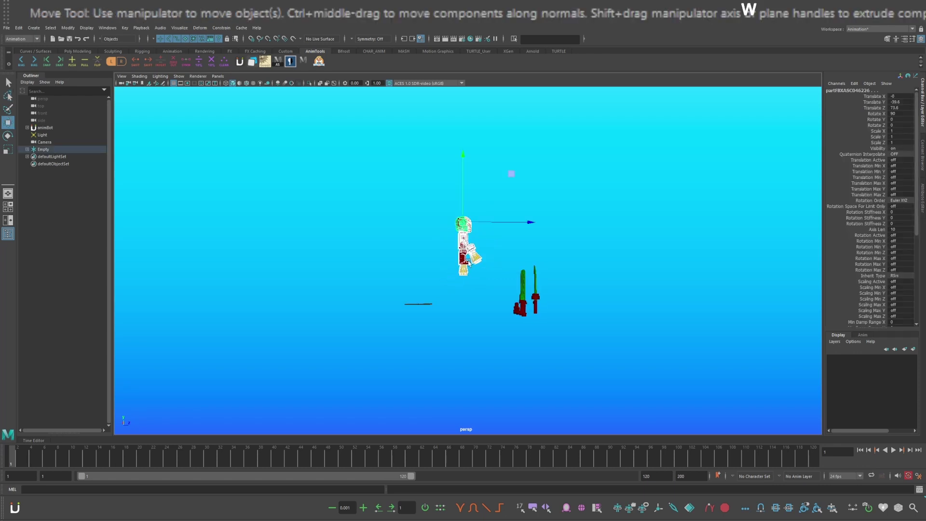
{"action": "left_click_drag", "start_coordinate": [511, 175], "coordinate": [490, 194]}
{"action": "key", "text": "ctrl+z"}
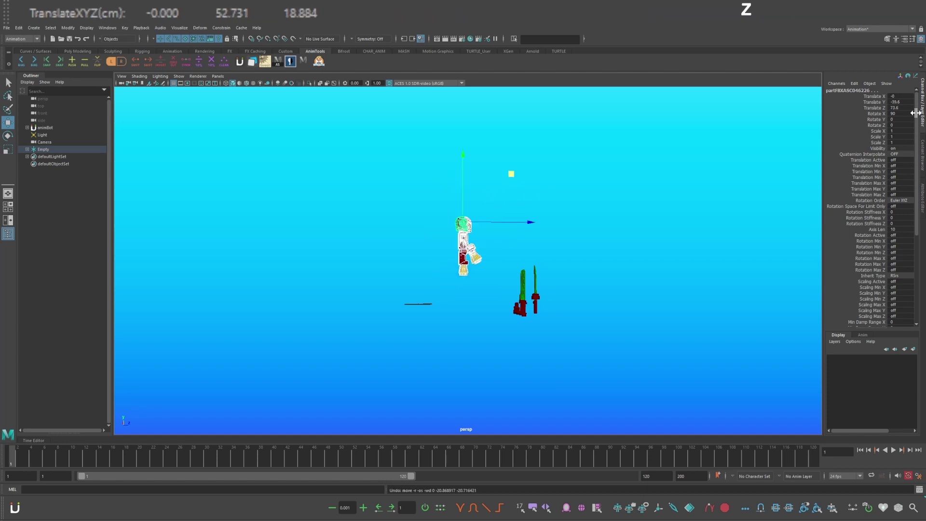
{"action": "left_click_drag", "start_coordinate": [412, 172], "coordinate": [369, 203]}
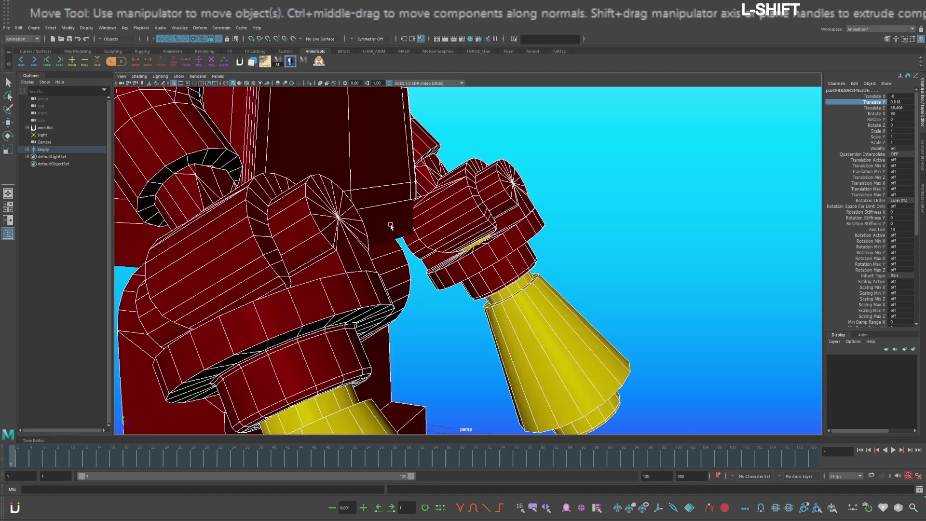
Step: Add the dark box part to the selection and tweak Translate Y so Iron Man sits at 0, 18, 0
{"action": "left_click", "coordinate": [390, 226], "text": "shift"}
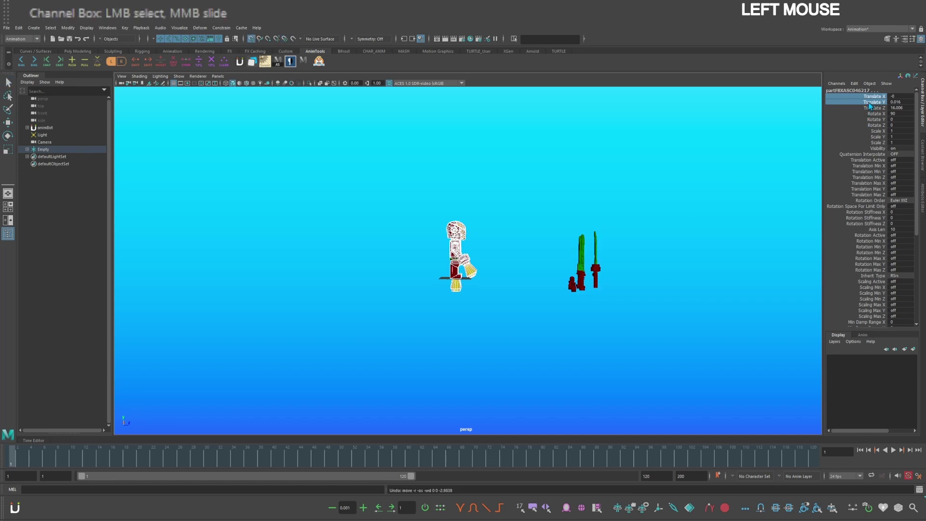
{"action": "left_click", "coordinate": [870, 102]}
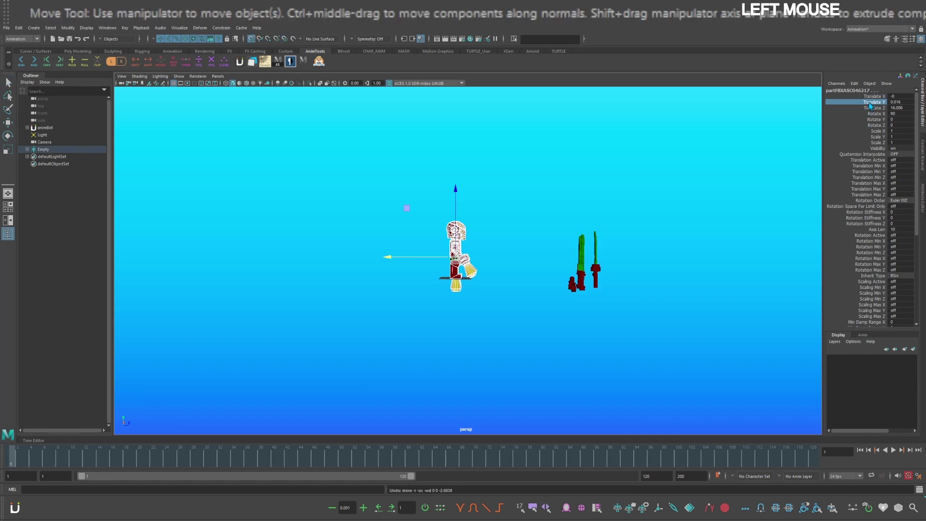
{"action": "mouse_move", "coordinate": [387, 257]}
{"action": "left_mouse_down"}
{"action": "mouse_move", "coordinate": [359, 257]}
{"action": "mouse_move", "coordinate": [382, 257]}
{"action": "left_mouse_up"}
{"action": "left_click_drag", "start_coordinate": [382, 257], "coordinate": [424, 271]}
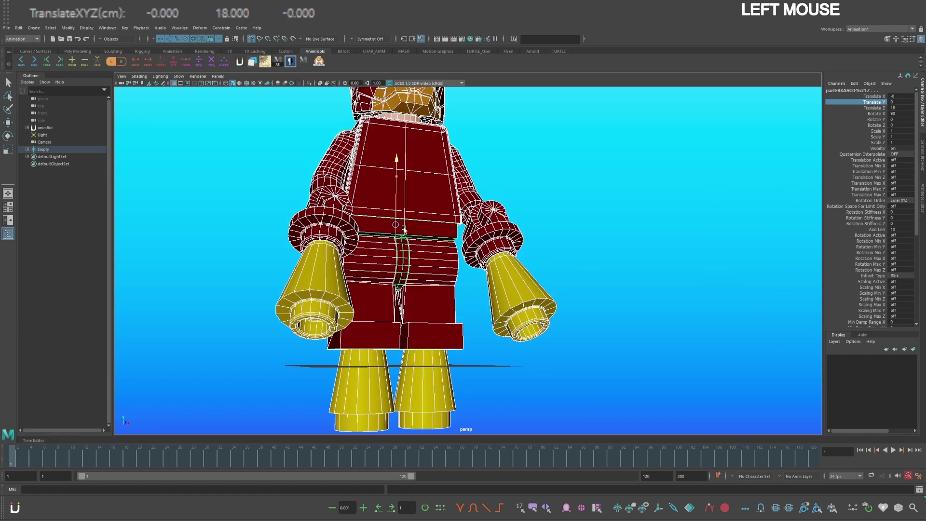
{"action": "left_click_drag", "start_coordinate": [404, 228], "coordinate": [404, 241]}
{"action": "left_click", "coordinate": [265, 229]}
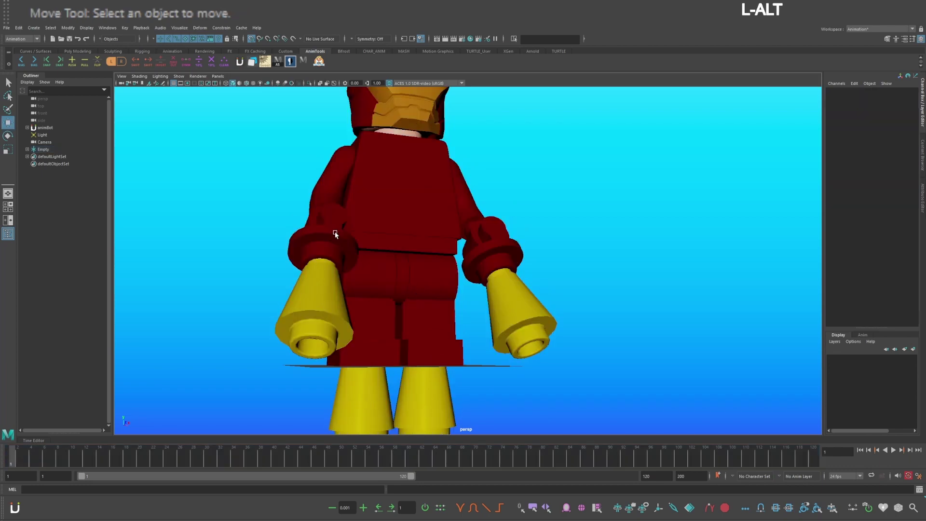
{"action": "left_click_drag", "start_coordinate": [336, 231], "coordinate": [436, 246], "text": "alt"}
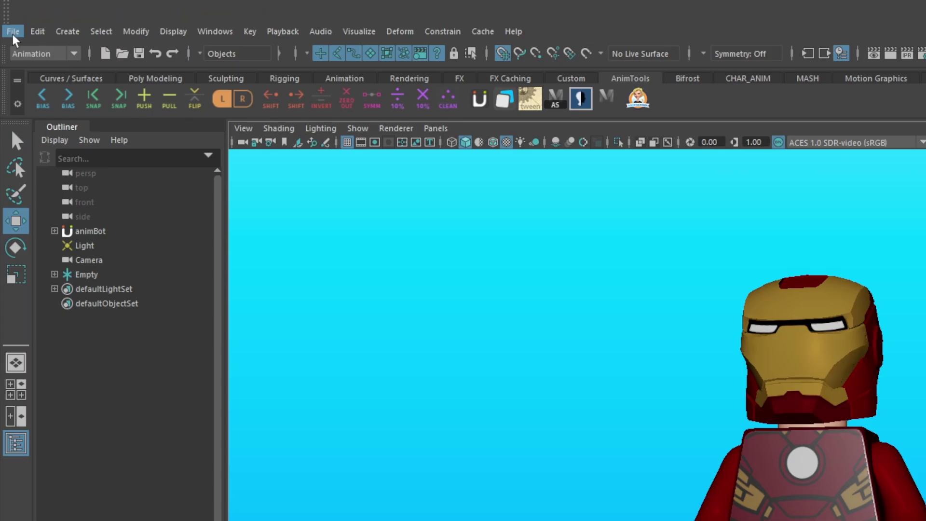
Step: Start saving the Iron Man scene as a new Maya ASCII file from the File menu
{"action": "left_click", "coordinate": [13, 34]}
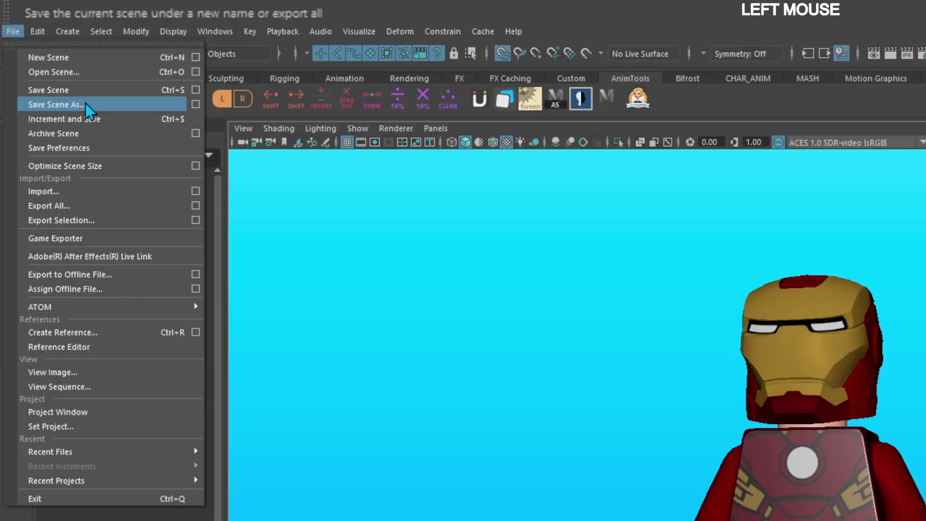